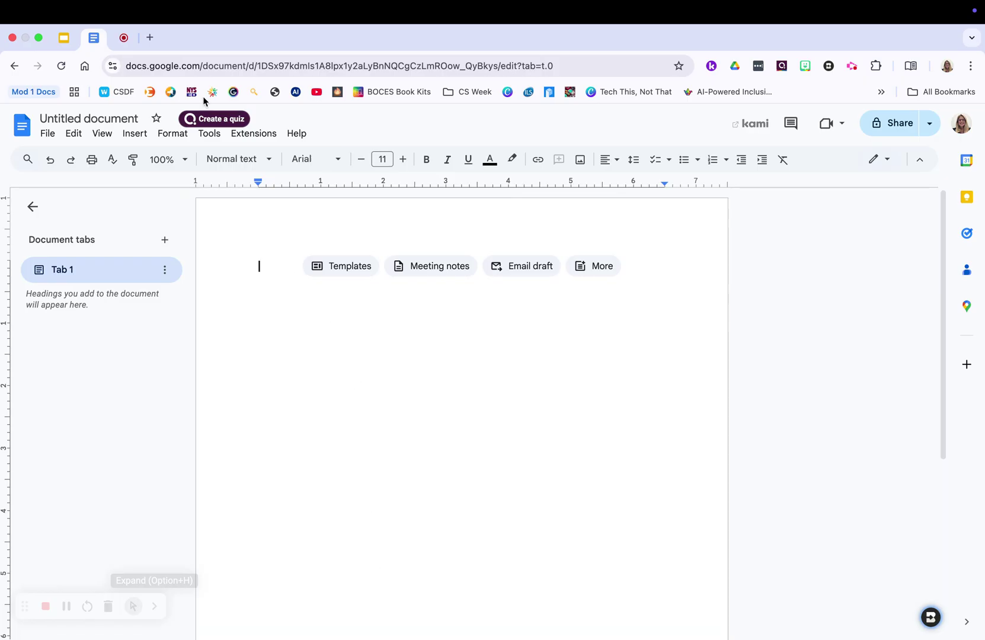
Open Google Drive Home in a new tab from the apps grid, then return to the Untitled document
left_click(150, 38)
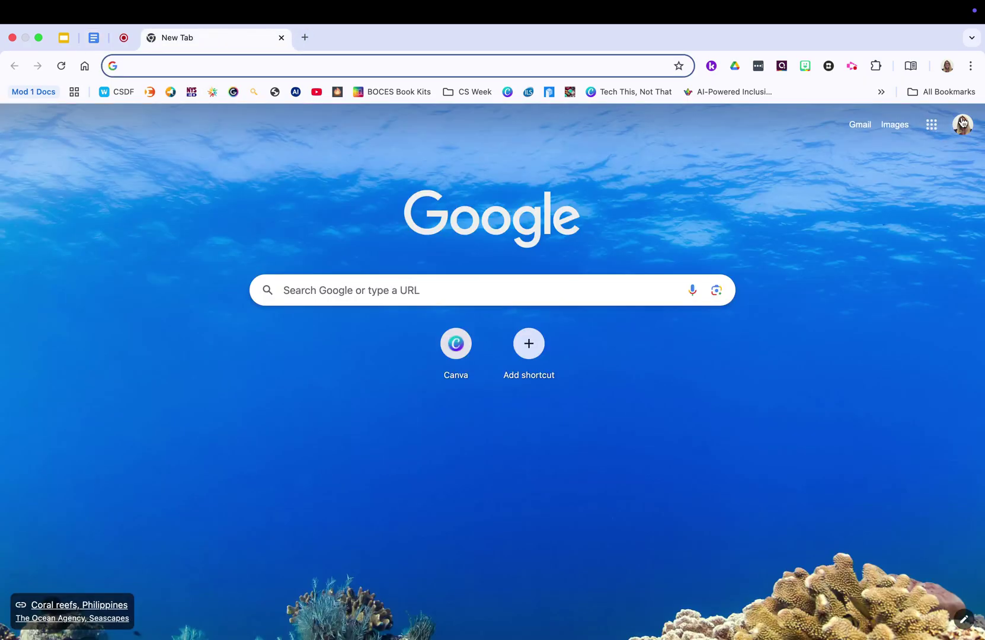
left_click(931, 125)
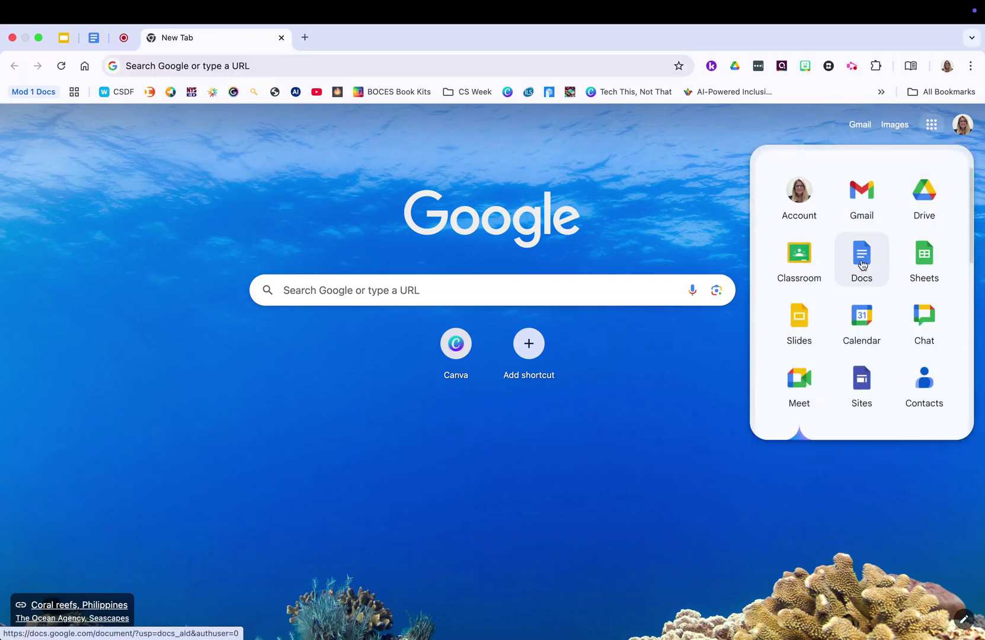
left_click(924, 205)
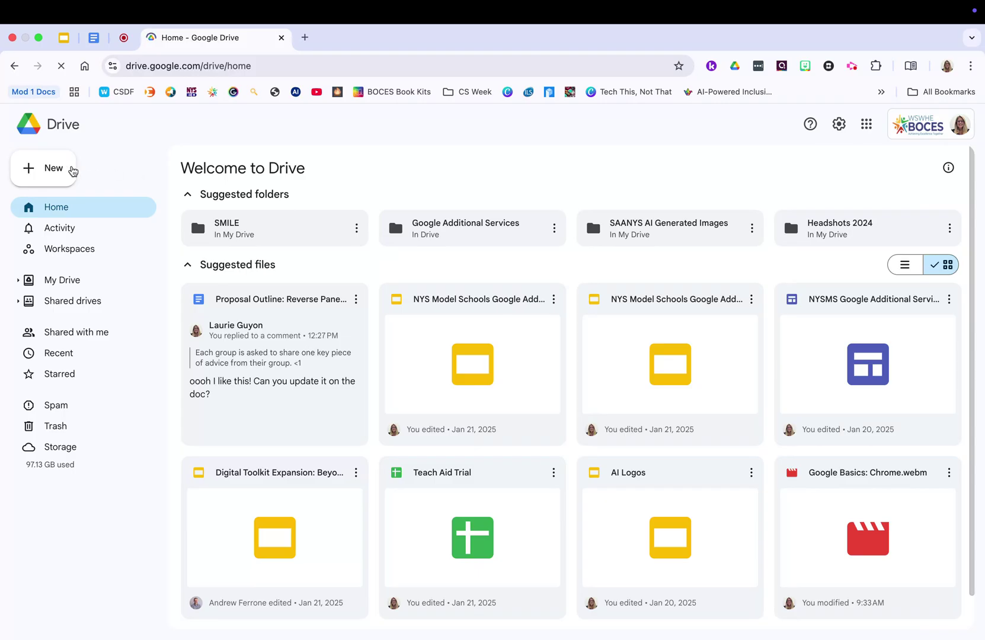
left_click(58, 171)
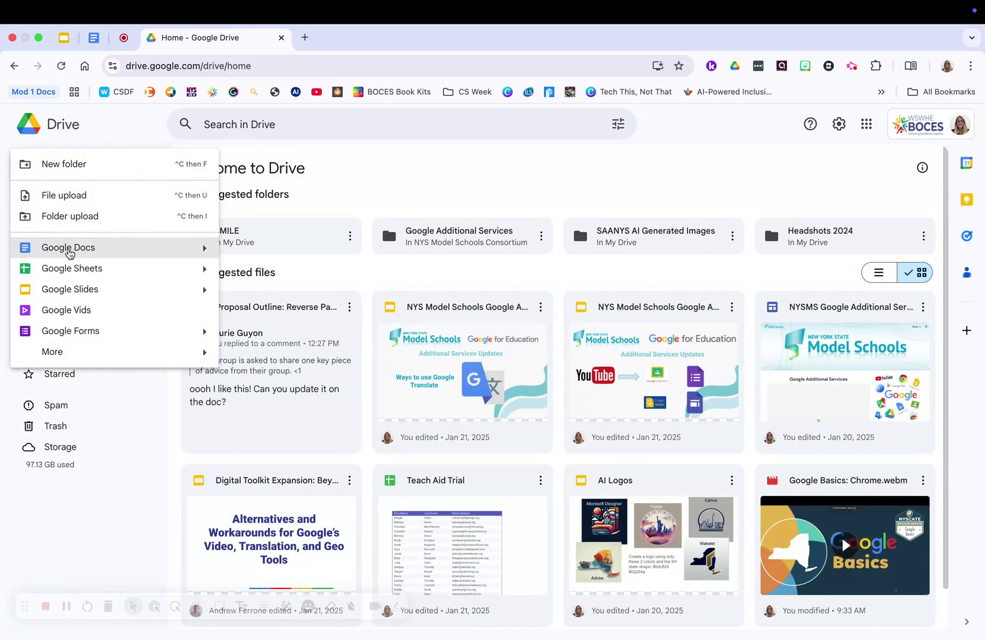
left_click(94, 39)
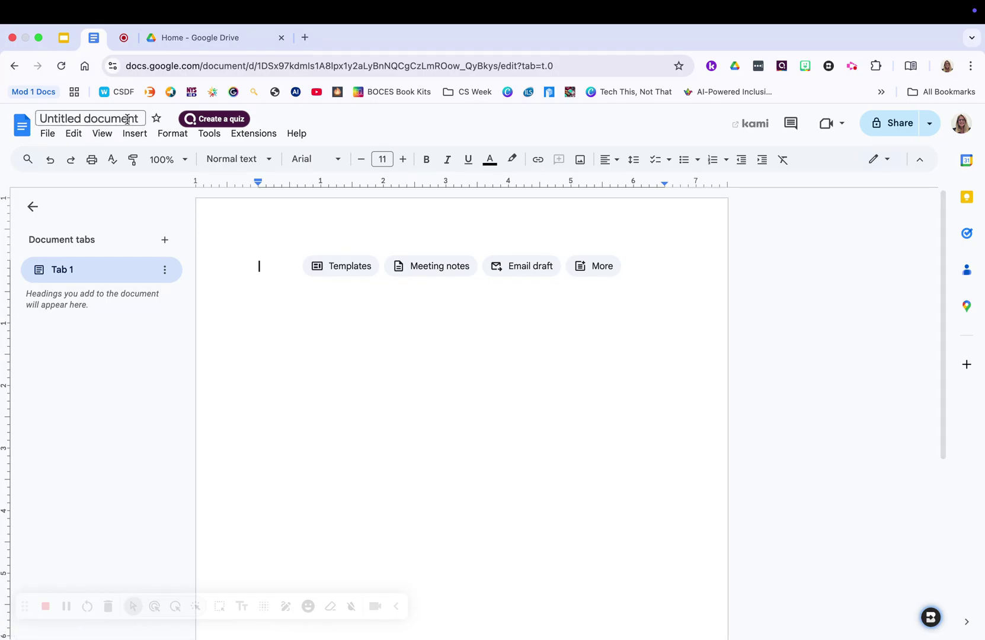
Retitle the document 'Resource', then switch back to the Google Drive Home tab
left_click(131, 119)
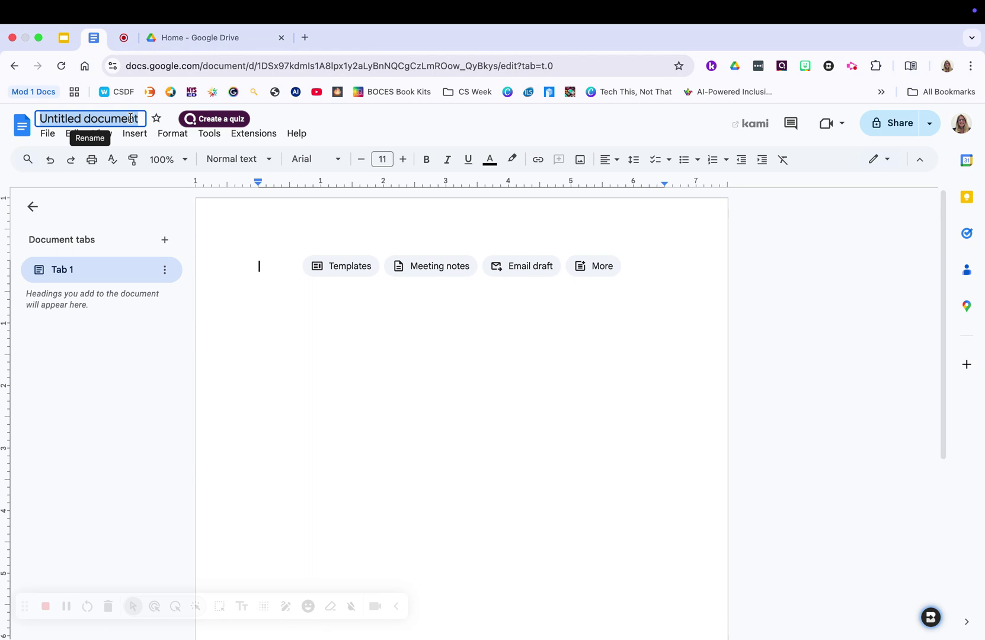
type("Resource")
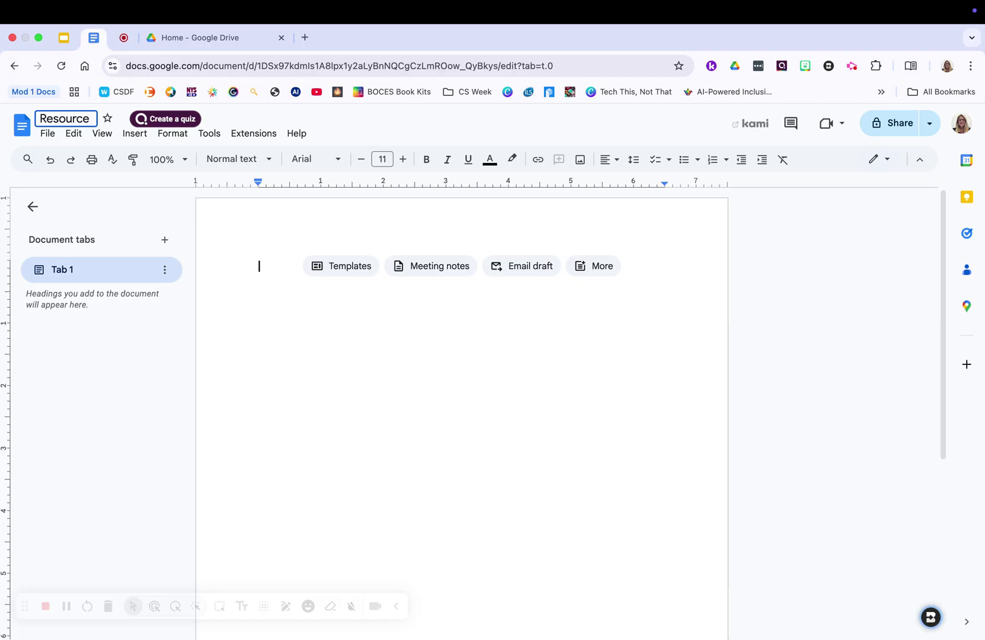
left_click(258, 265)
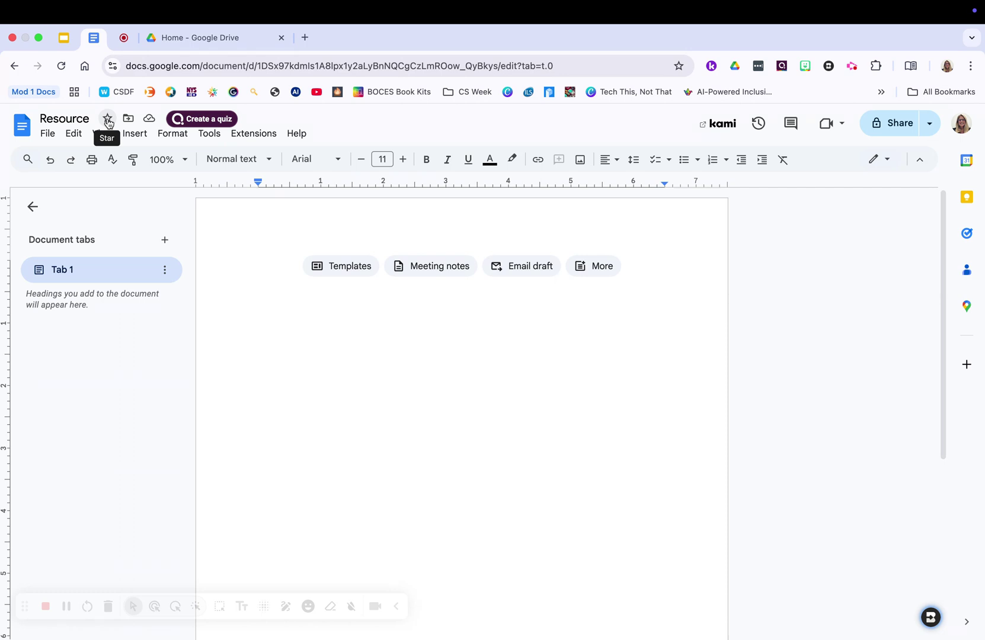
left_click(178, 41)
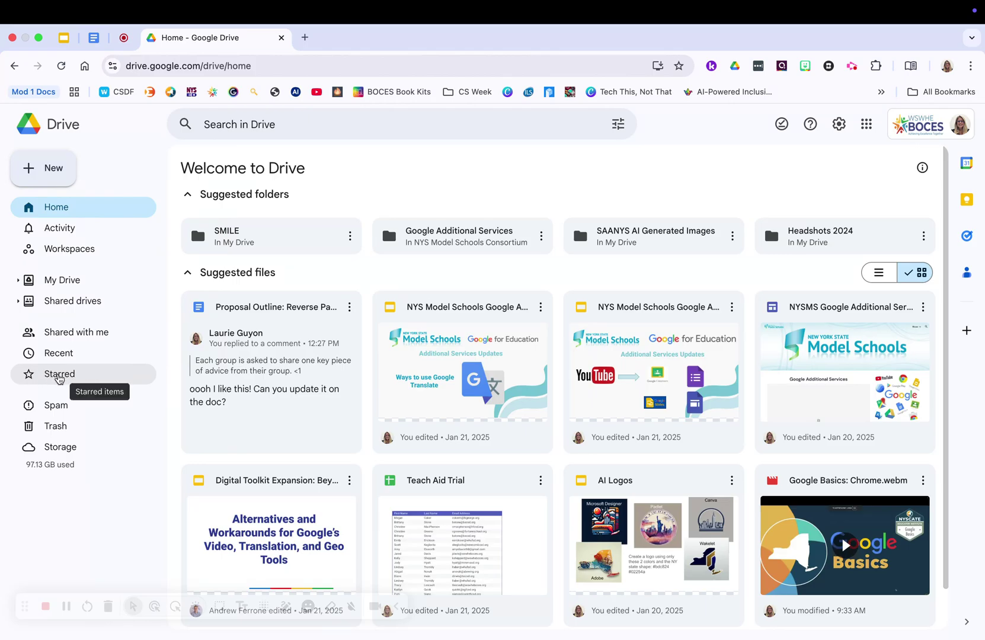
left_click(94, 37)
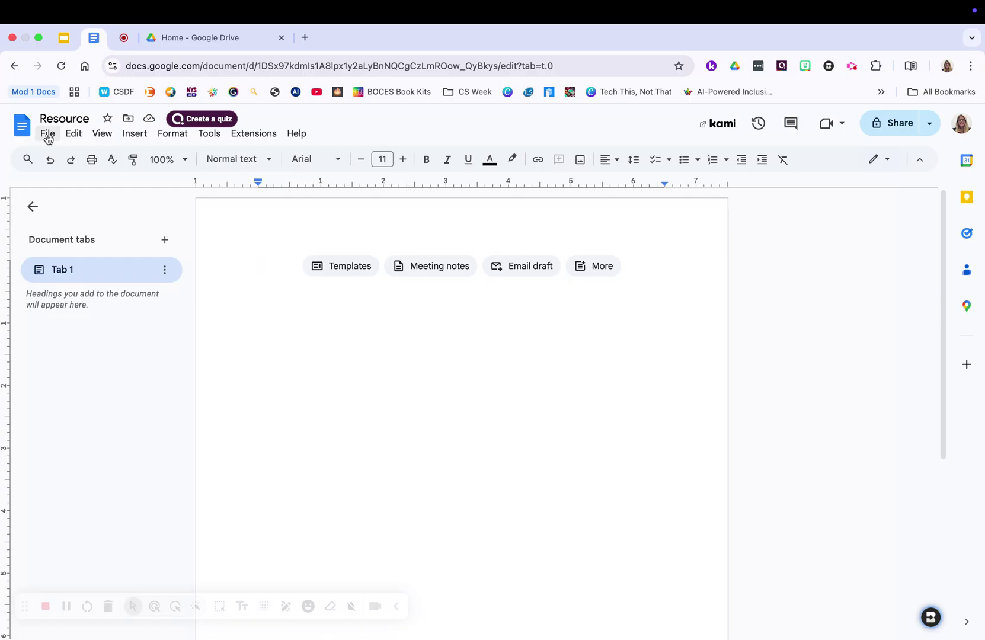
left_click(48, 136)
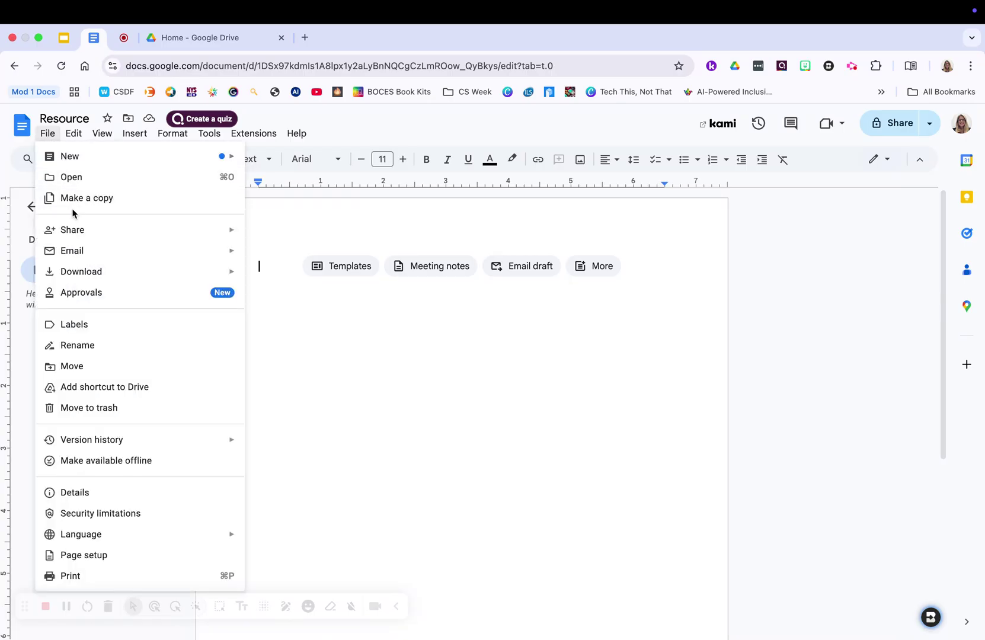
Look over the File menu's Share, Version history and Language entries, then show the Edit menu
mouse_move(76, 234)
mouse_move(94, 445)
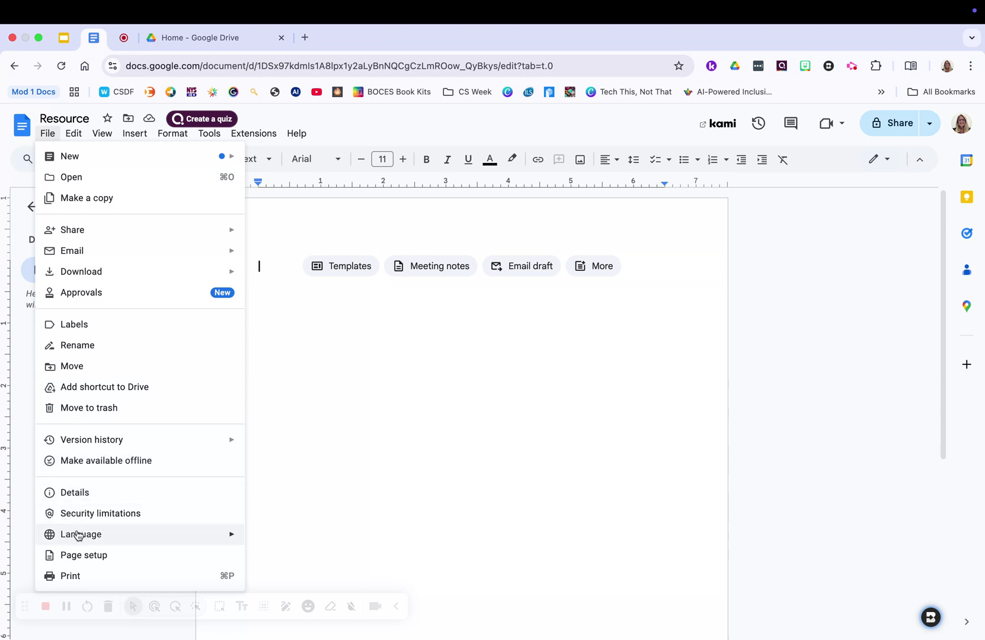
mouse_move(78, 536)
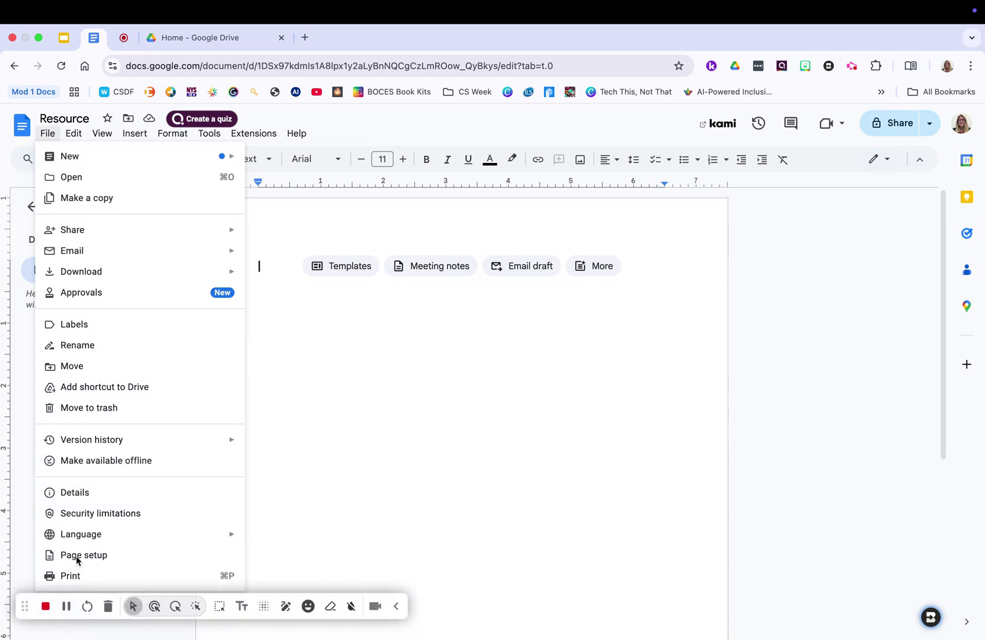
left_click(396, 606)
left_click(72, 134)
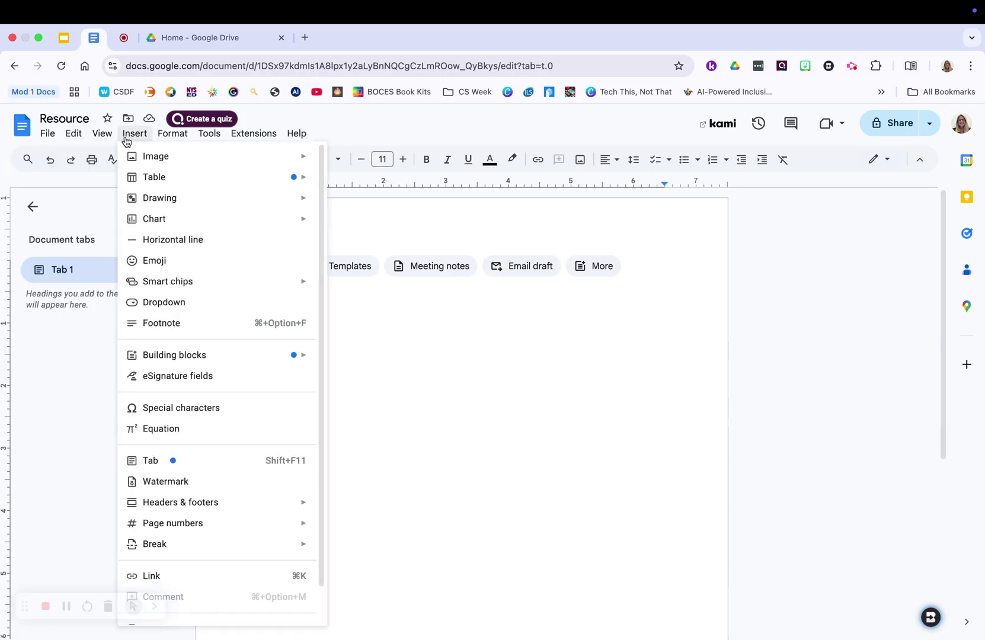
Browse Insert's Smart chips, Building blocks, Headers & footers, Page numbers and Break, ending on Format
mouse_move(108, 136)
mouse_move(157, 289)
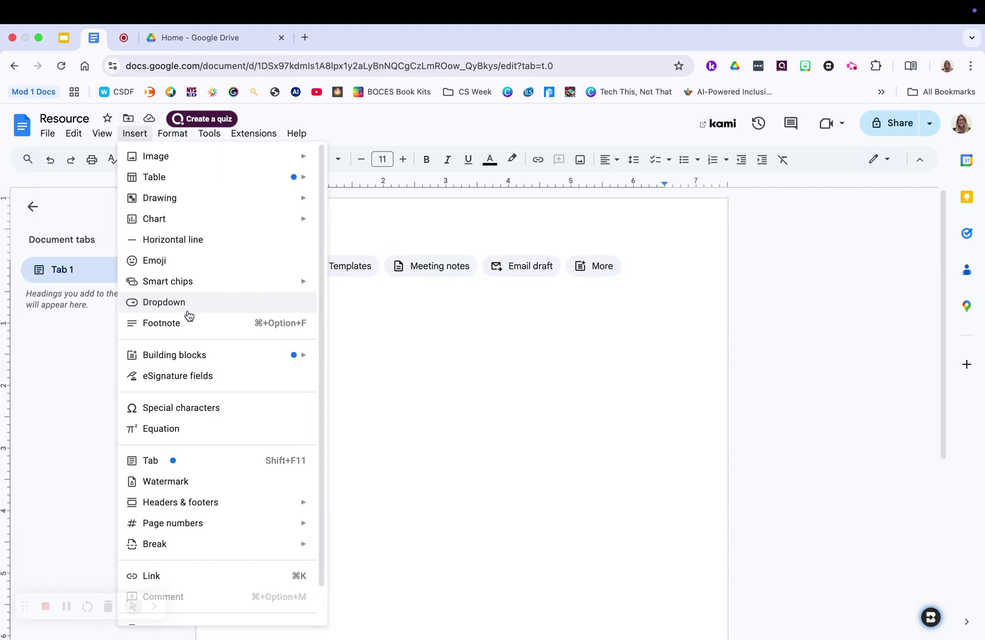
mouse_move(182, 359)
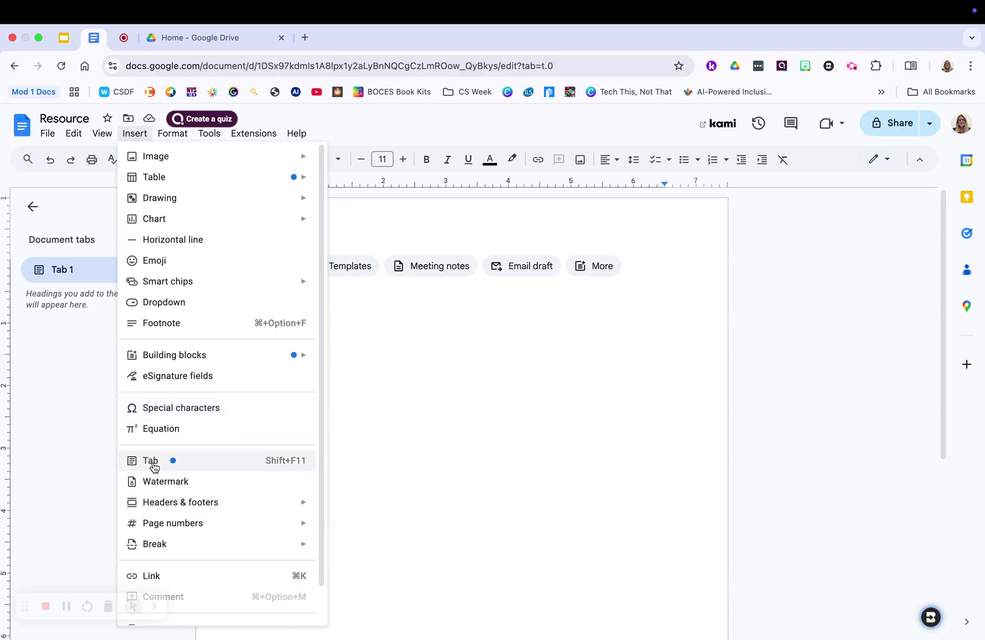
mouse_move(159, 507)
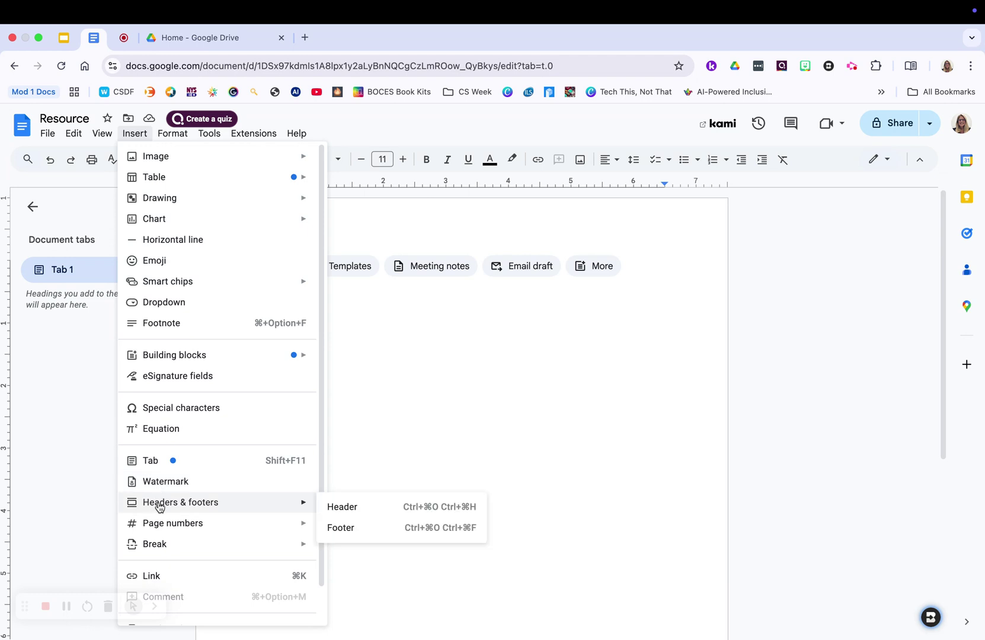
mouse_move(159, 529)
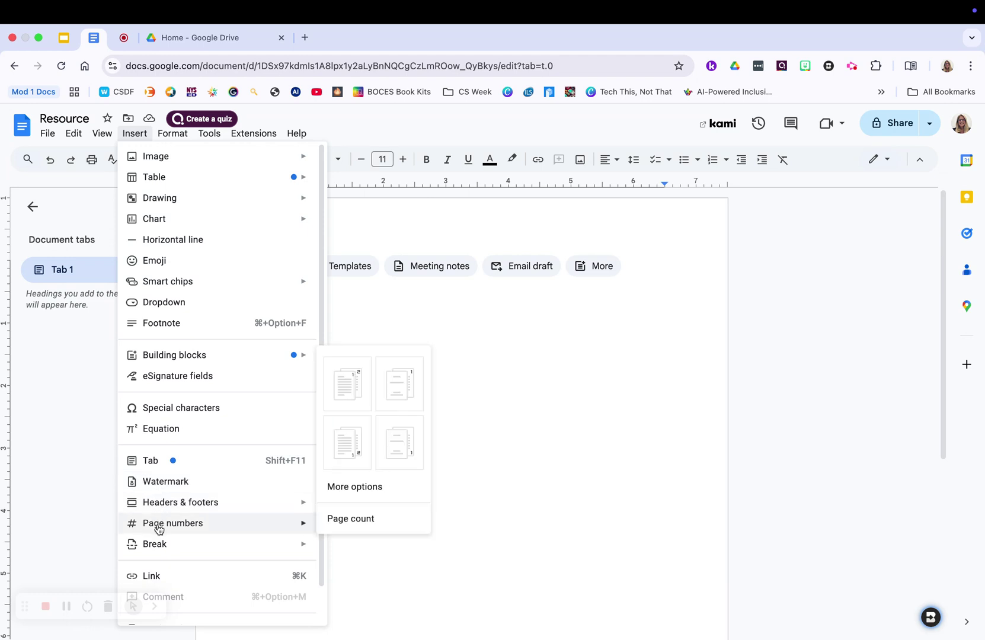
mouse_move(158, 552)
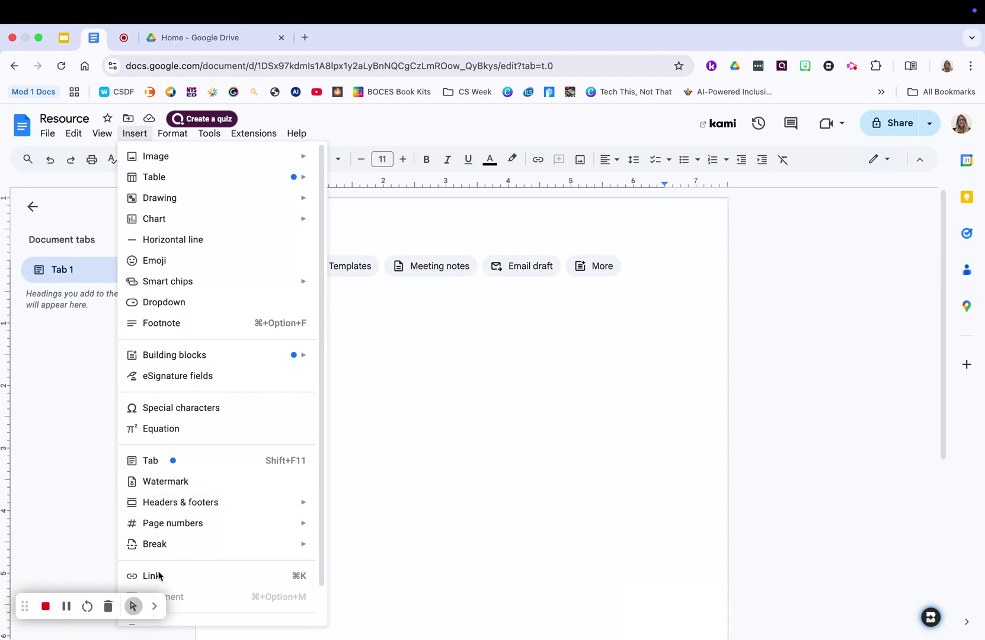
mouse_move(172, 133)
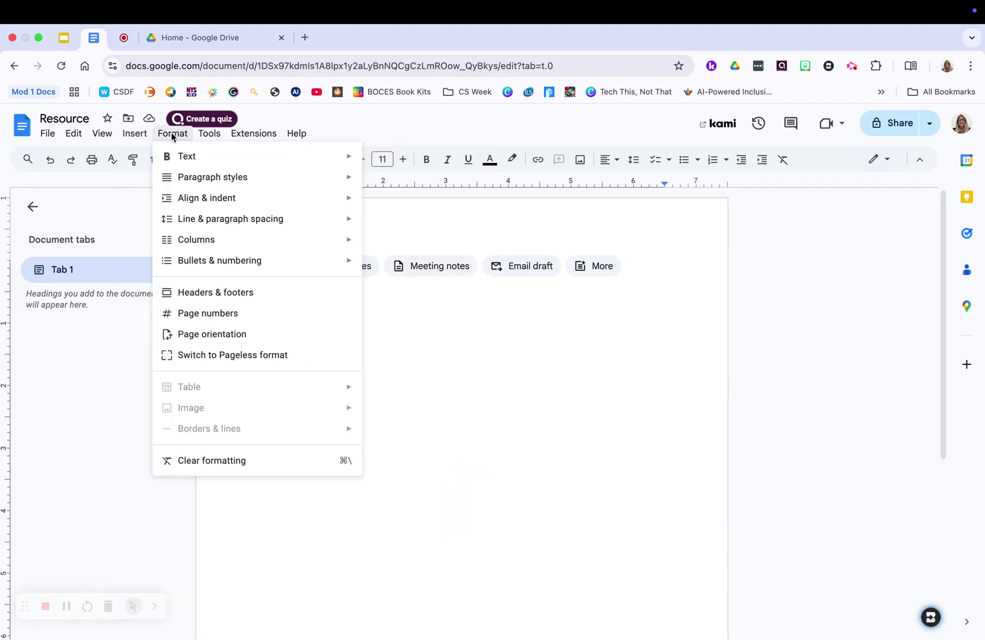
Move from Format to the Tools menu to show word count, dictionary and voice typing
mouse_move(206, 137)
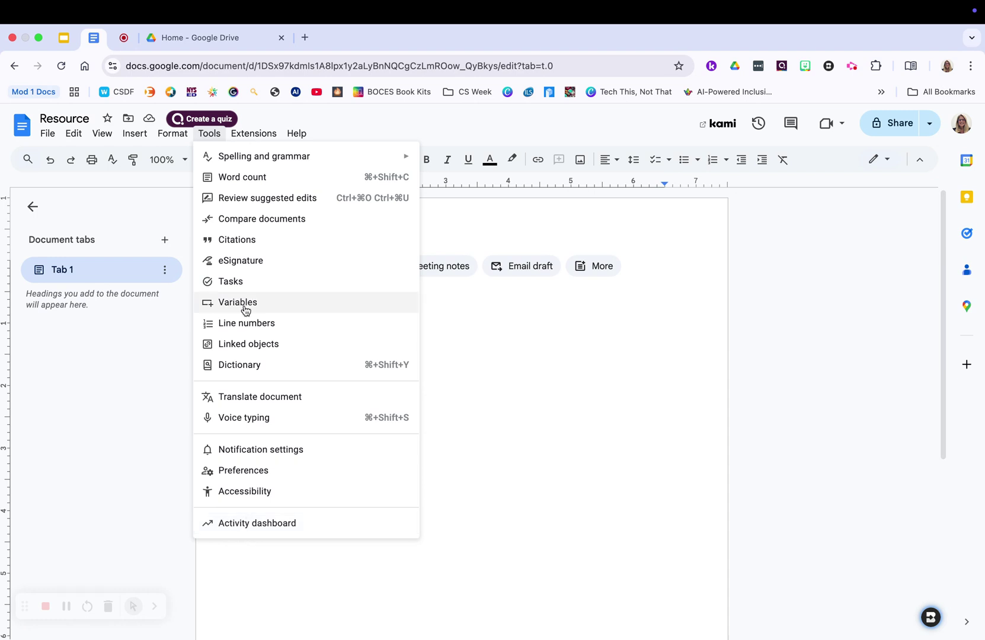
Skim the Help, Extensions and View menus of the Resource document
mouse_move(260, 136)
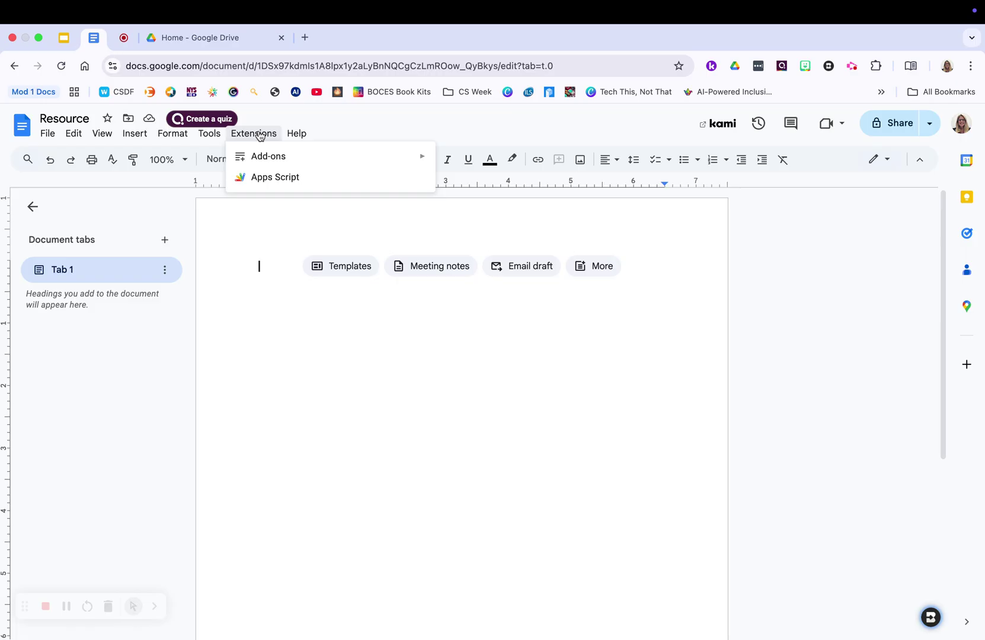
mouse_move(295, 135)
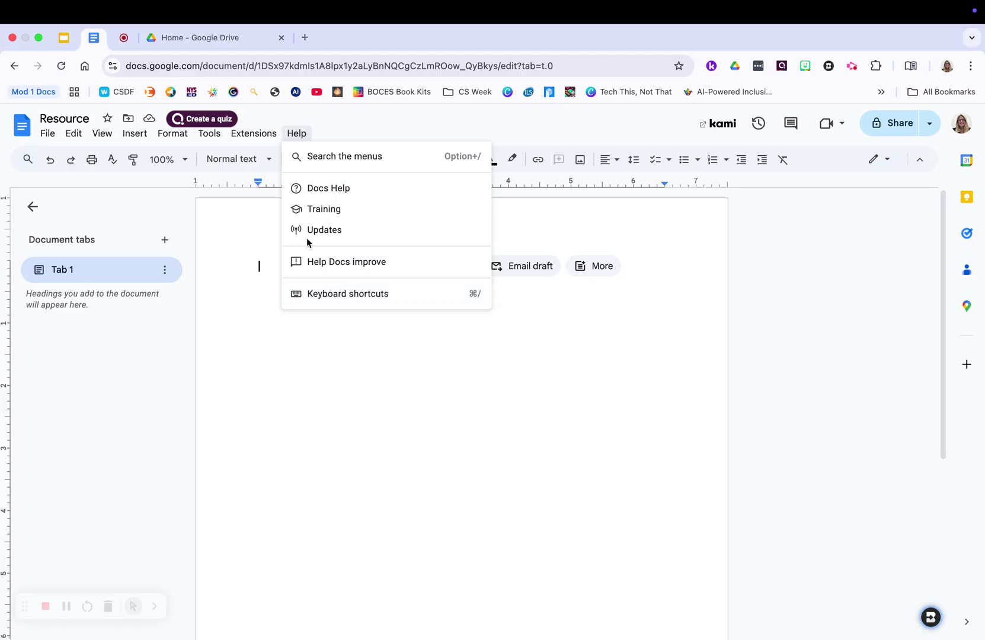
Dismiss the File menu, collapse the menus with the Hide the menus chevron, then restore them
mouse_move(47, 133)
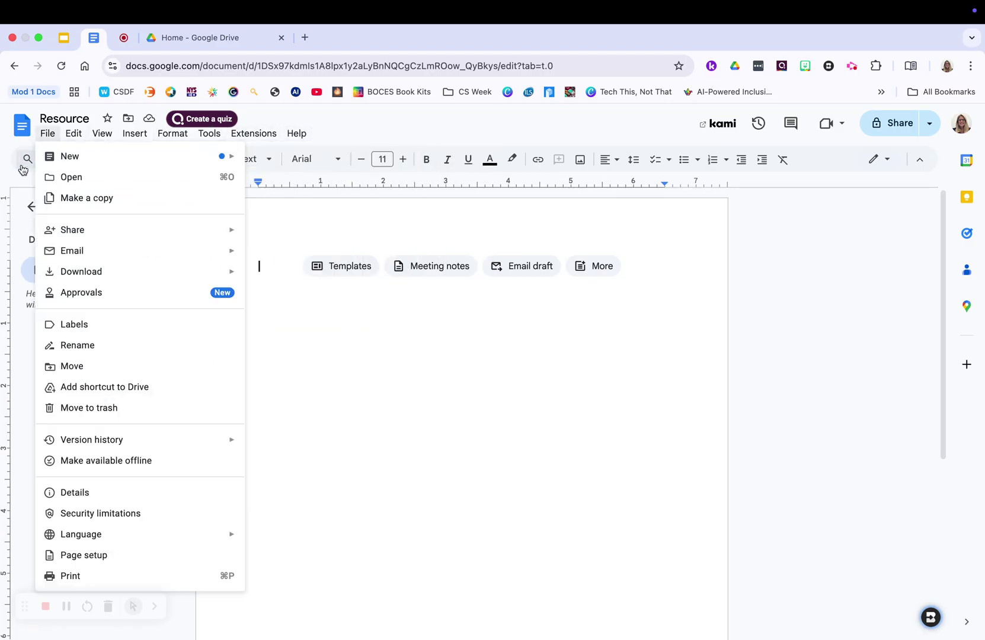
left_click(356, 359)
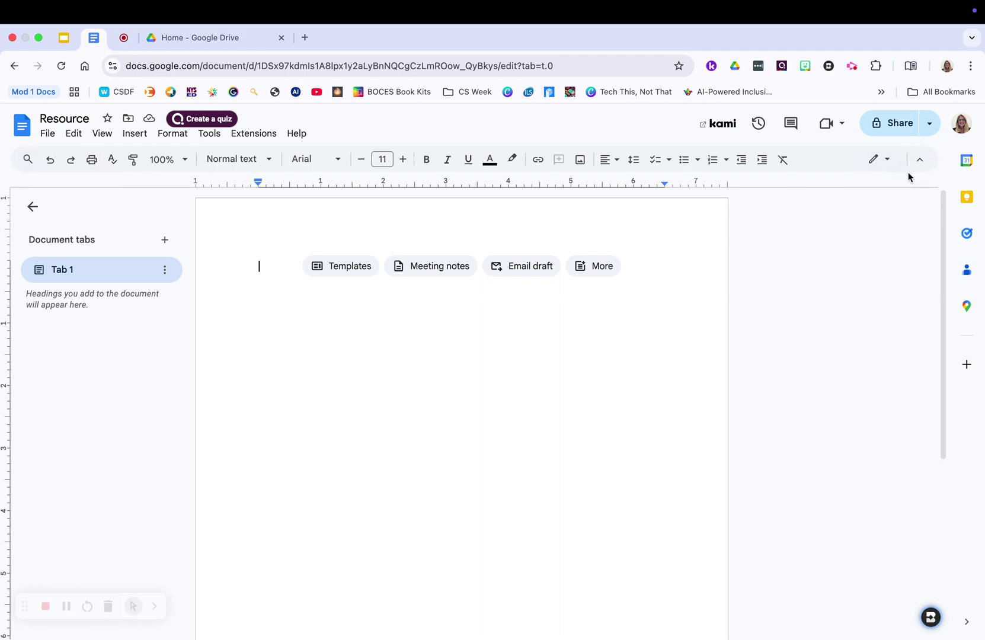
left_click(922, 161)
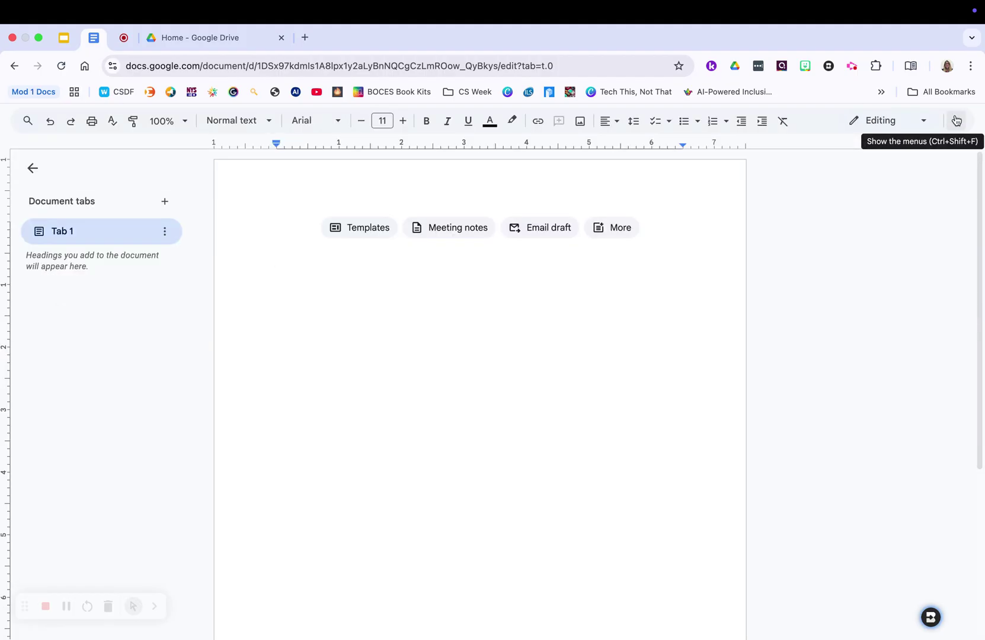
left_click(957, 123)
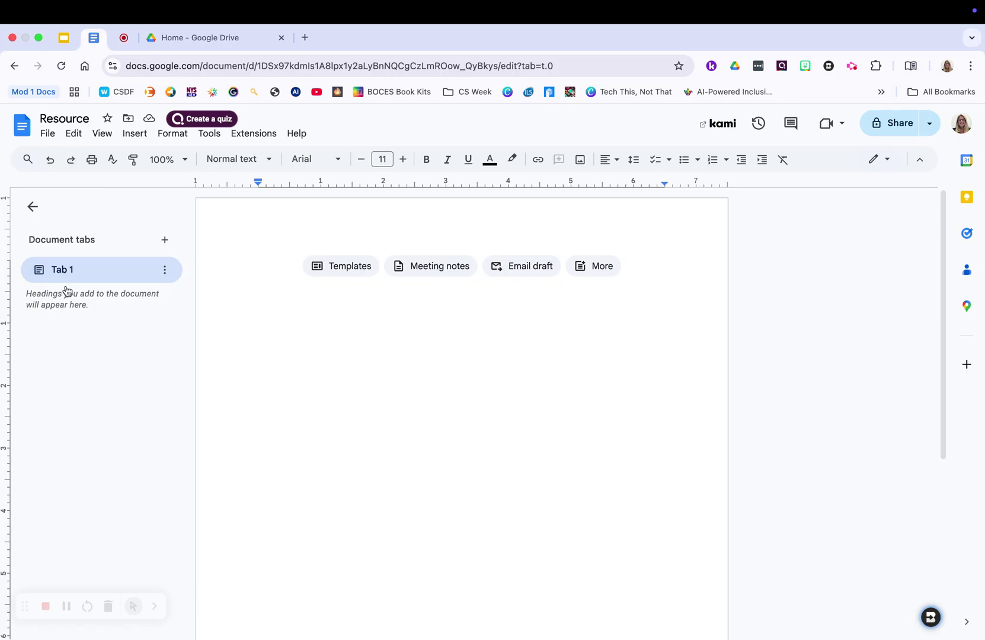
left_click(33, 211)
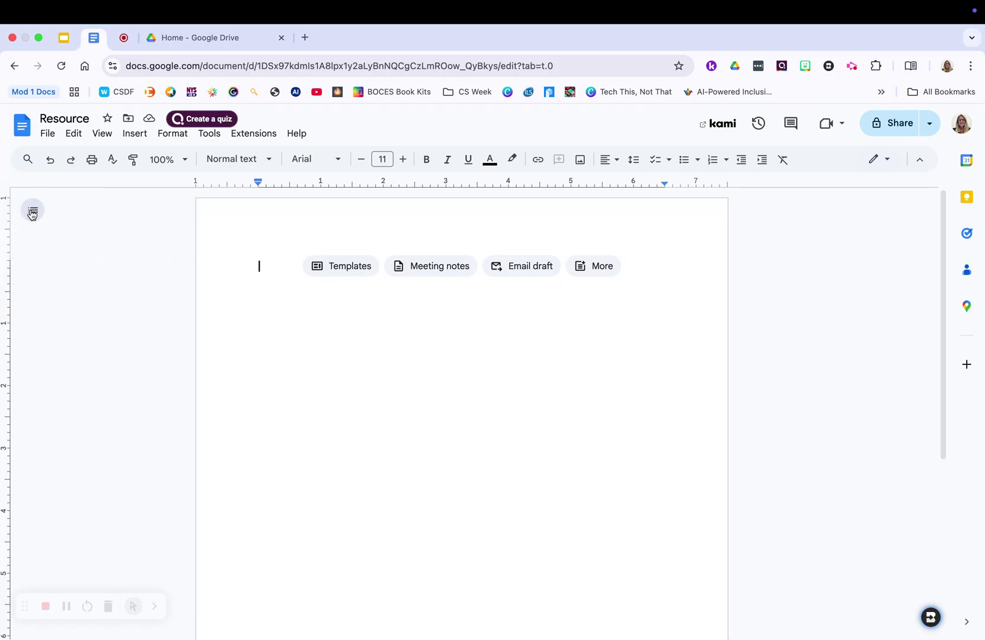
left_click(33, 212)
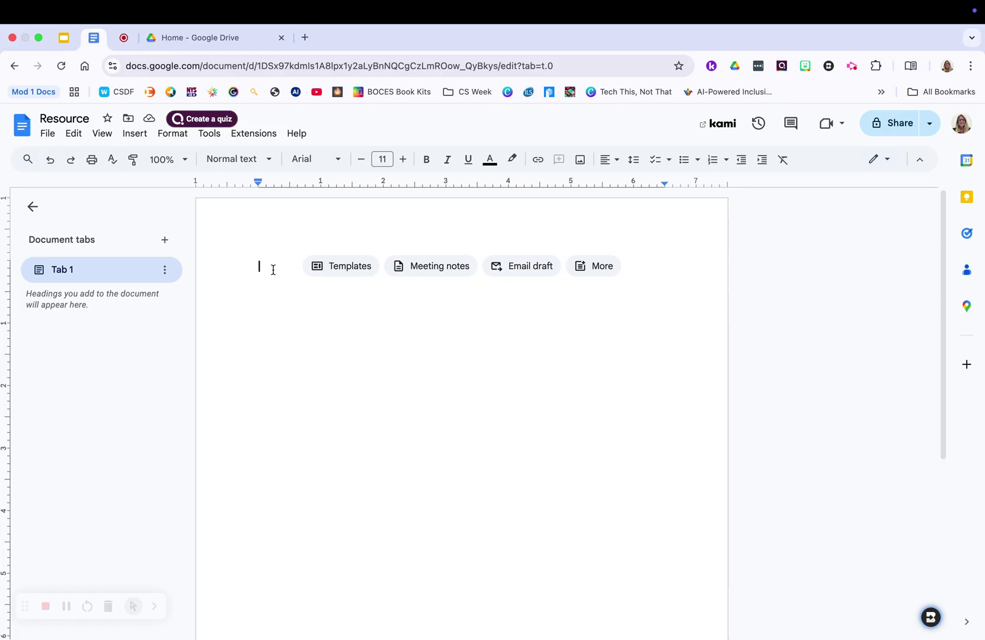
Type 'Here I am typing.' on the document's first line
type("Here I am")
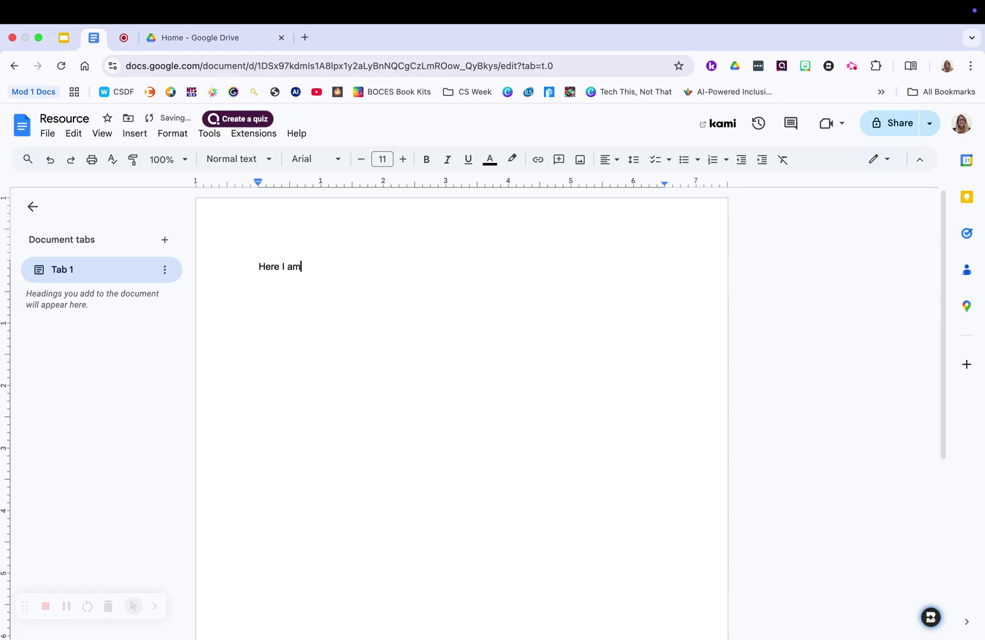
type(" typing.")
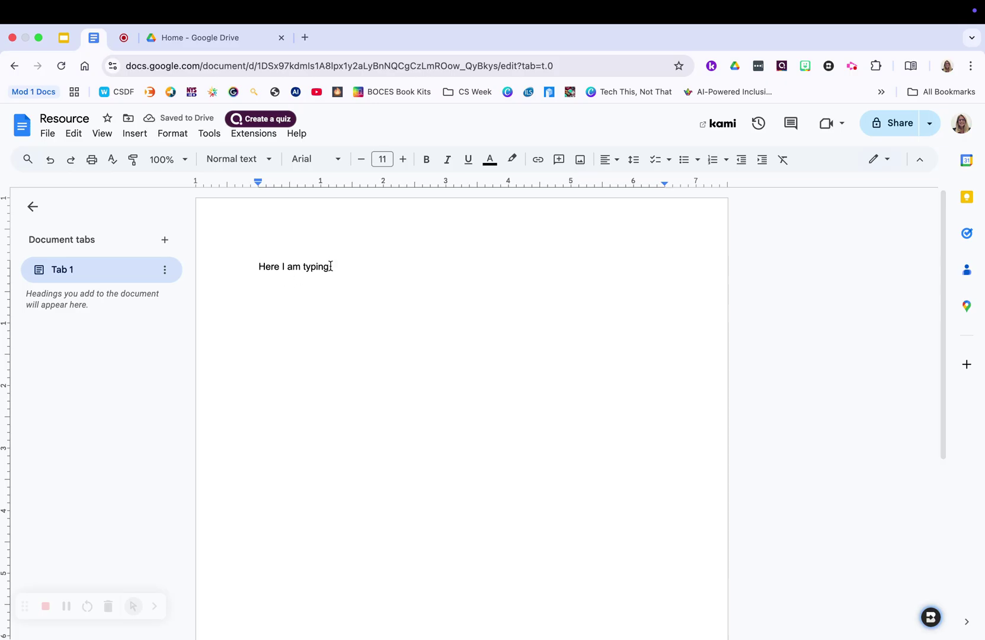
Link the word 'typing' to typing.com, add a period and move to the new second line
left_click_drag(330, 268, 304, 267)
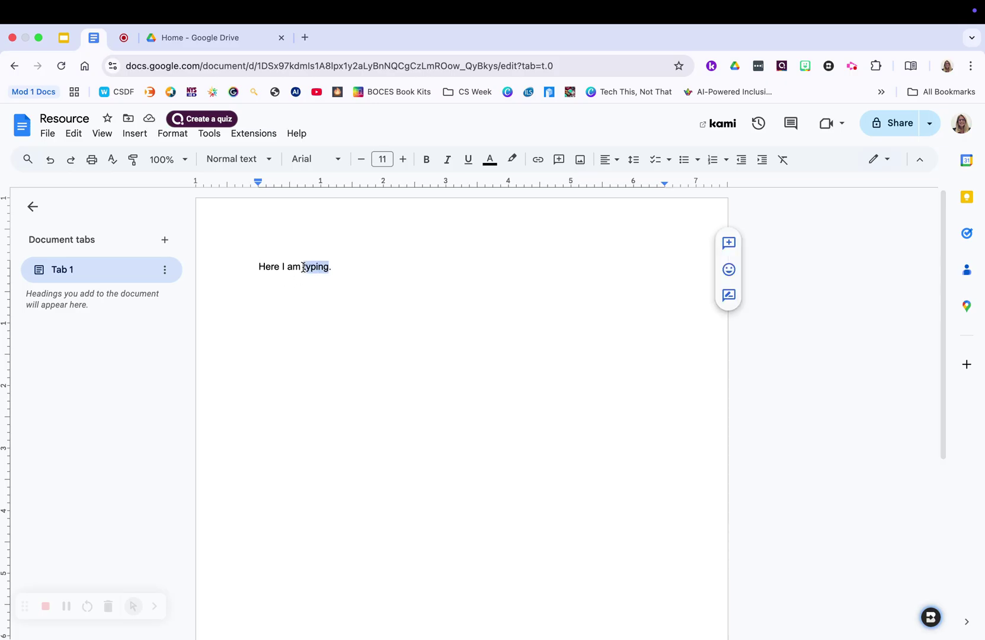
left_click(538, 159)
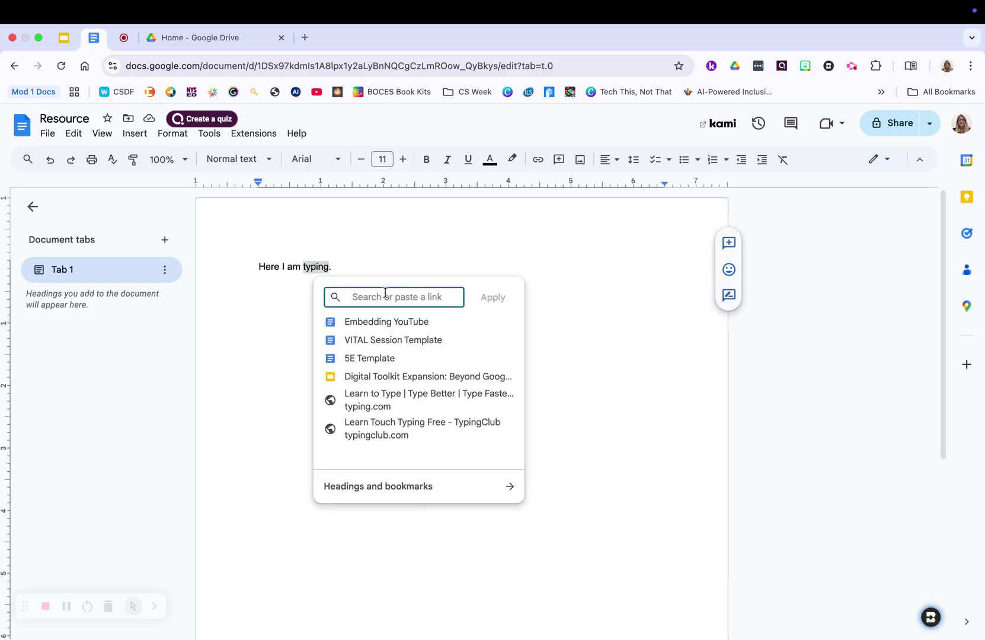
left_click(366, 404)
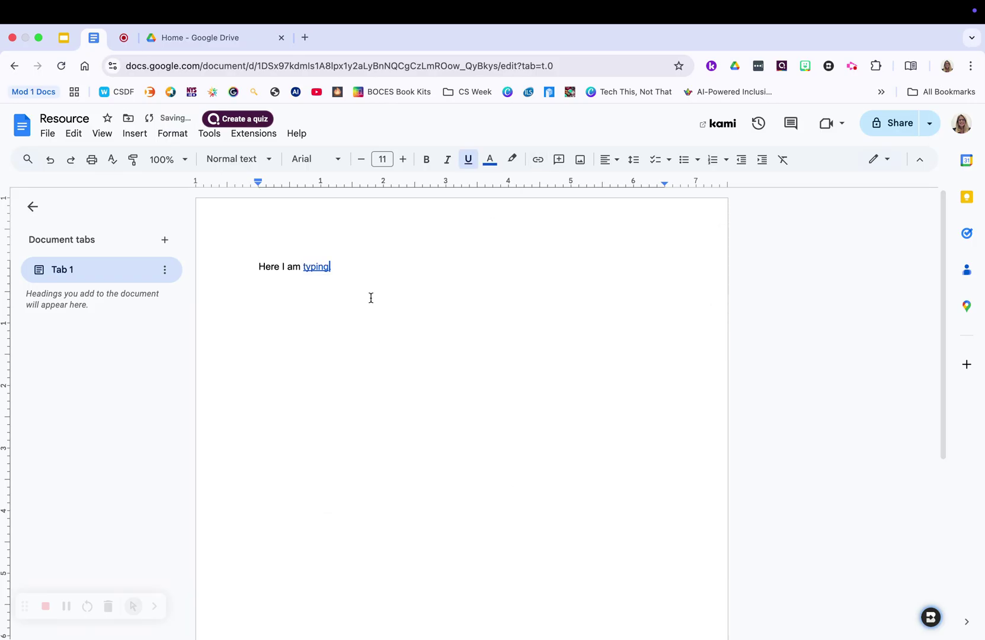
type(".")
key("Return")
key("Return")
left_click(854, 64)
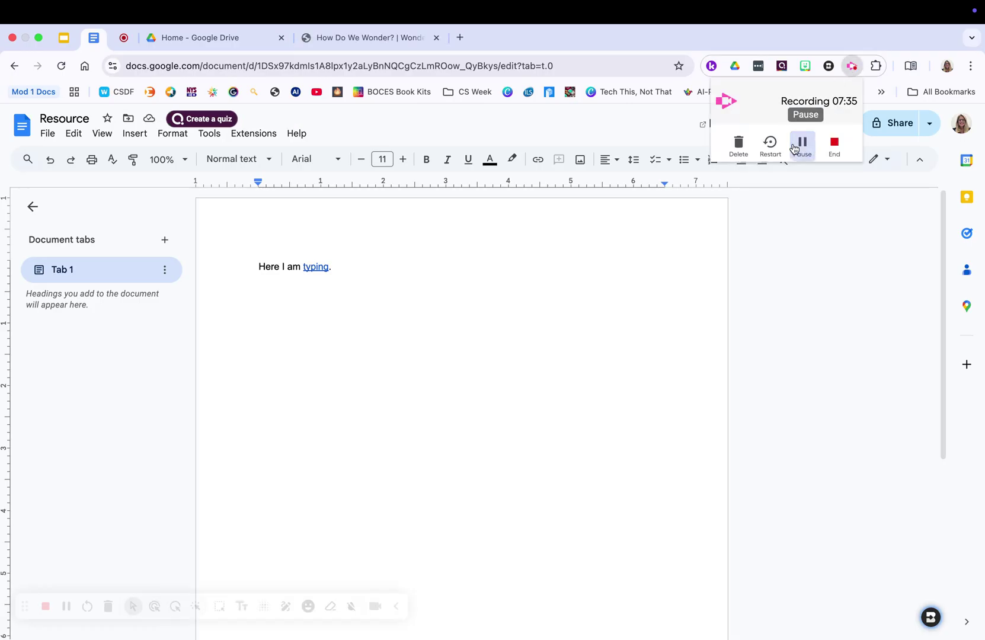
left_click(325, 285)
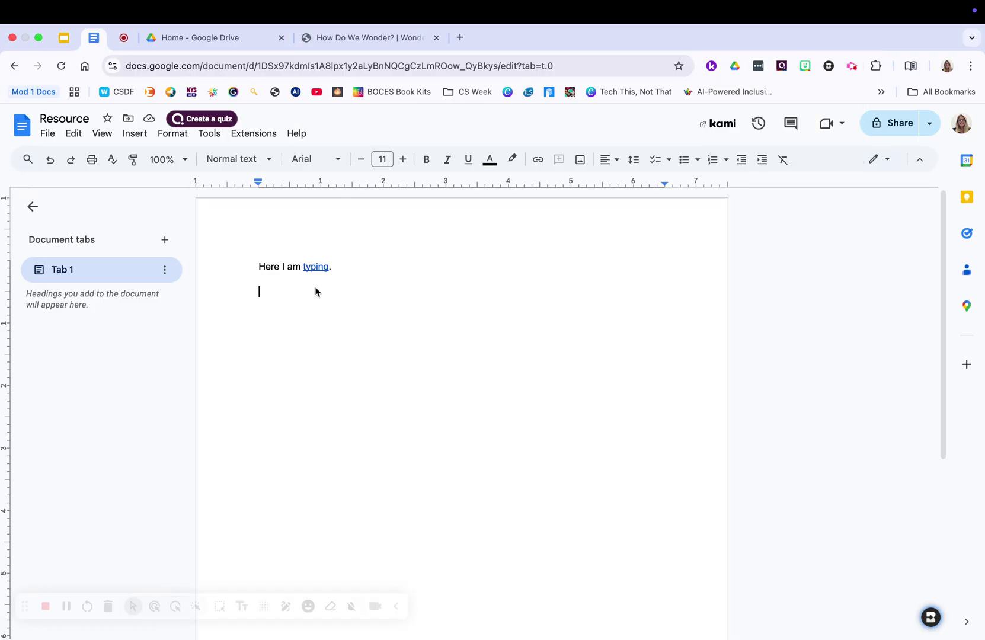
Paste the Wonderopolis URL, show it as 'How Do We Wonder? | Wonderopolis', and start a new line
type("https://wonderopolis.org/wonder/How-Do-We-Wonder")
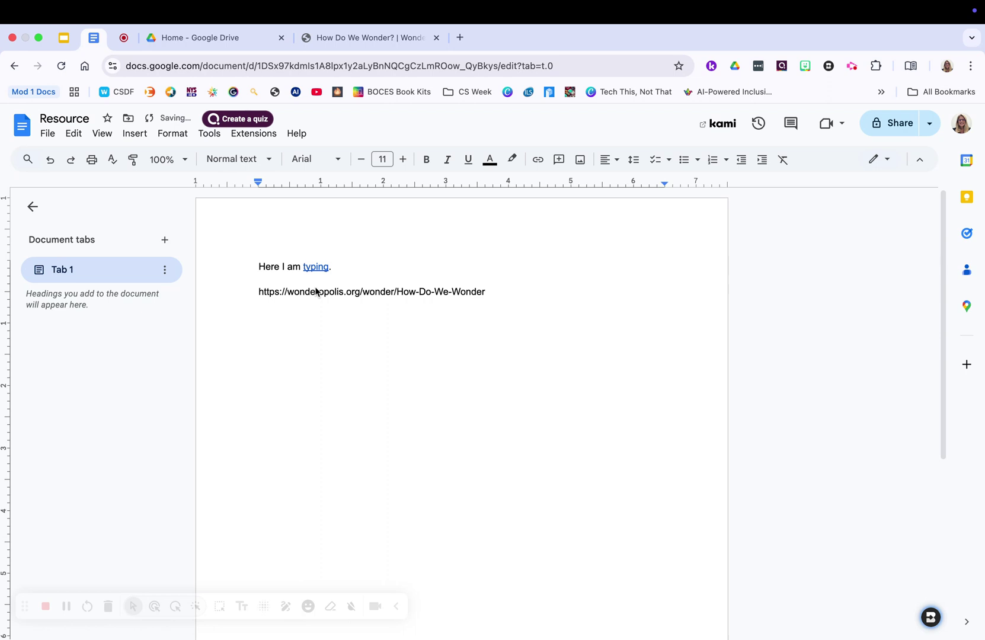
key("Return")
left_click(405, 294)
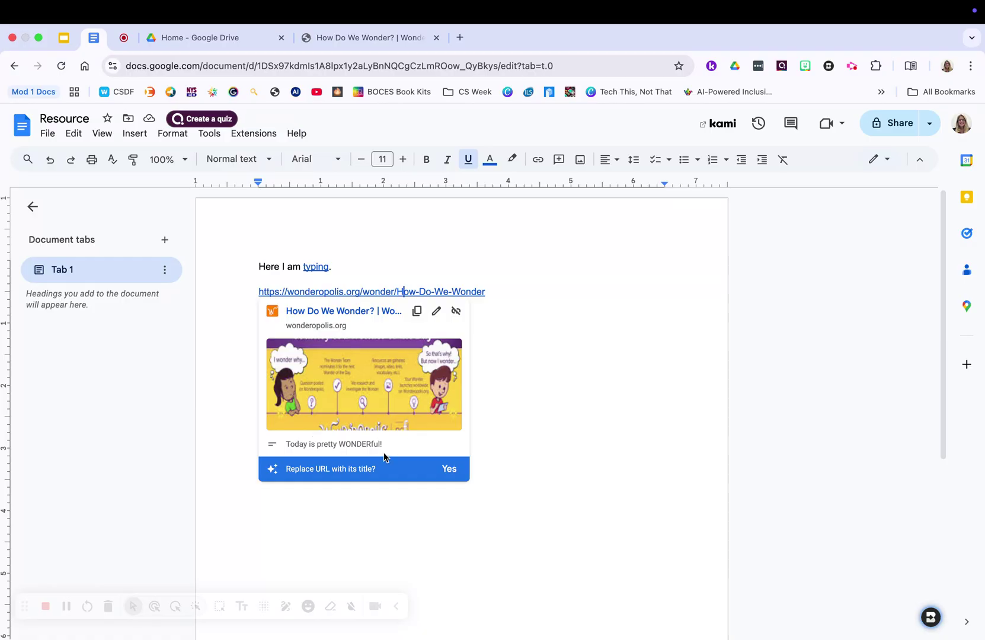
left_click(449, 470)
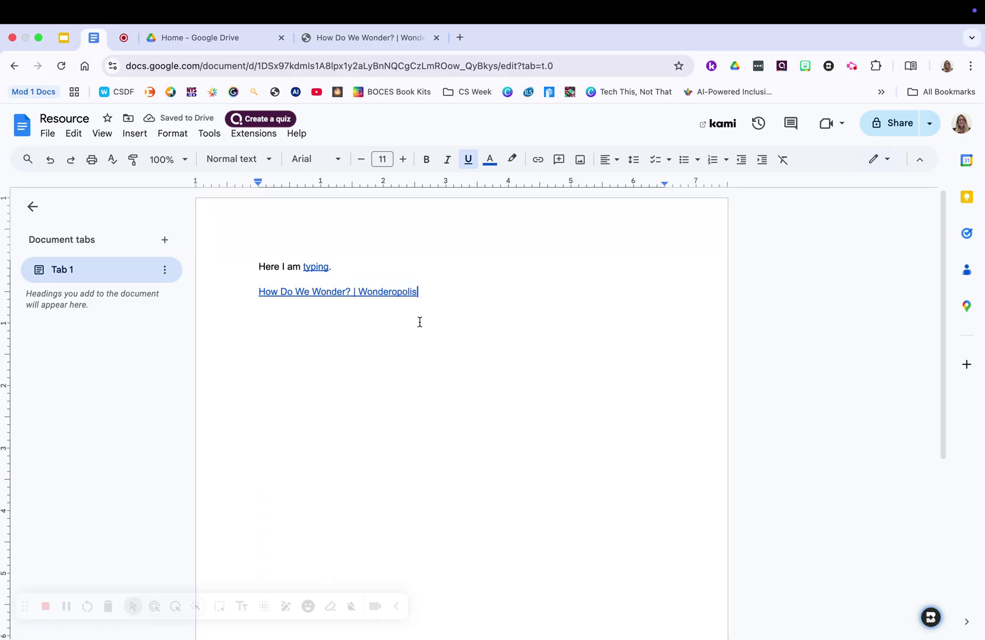
key("Return")
Dictate a paragraph about voice typing under the How Do We Wonder? link with Voice typing
left_click(210, 134)
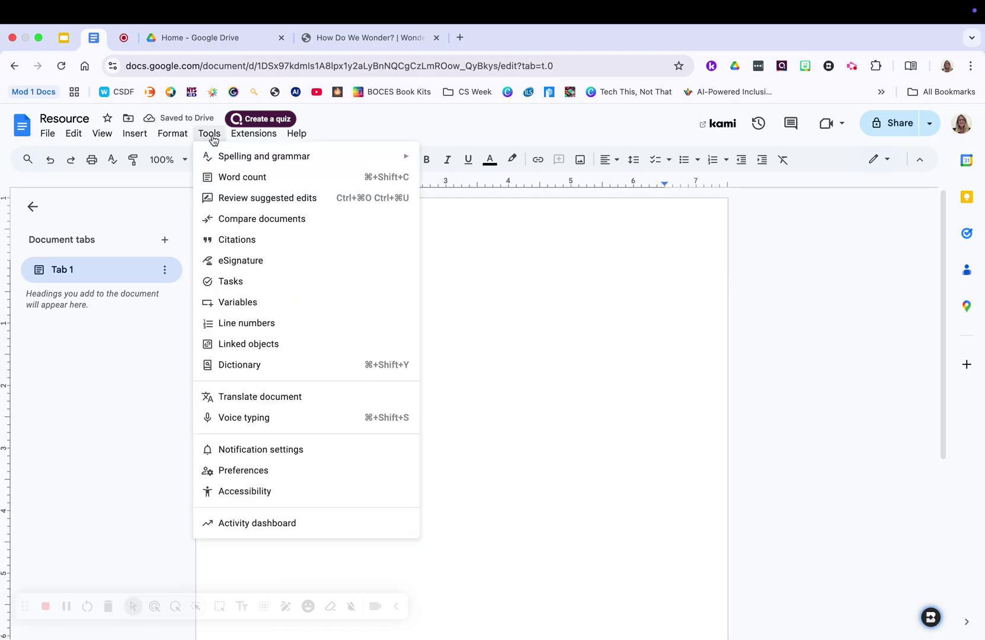
left_click(233, 418)
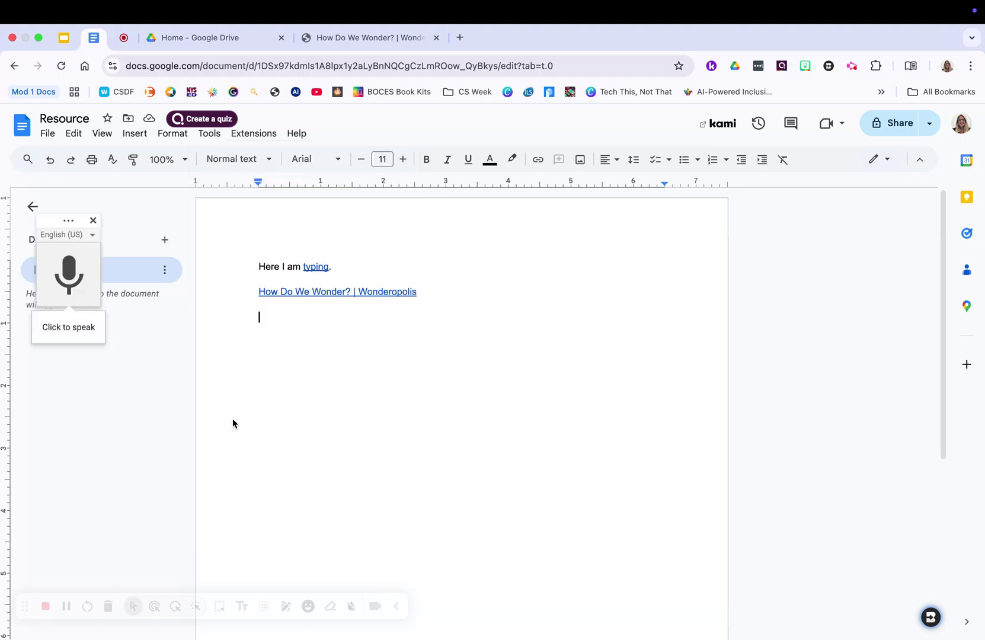
left_click(68, 274)
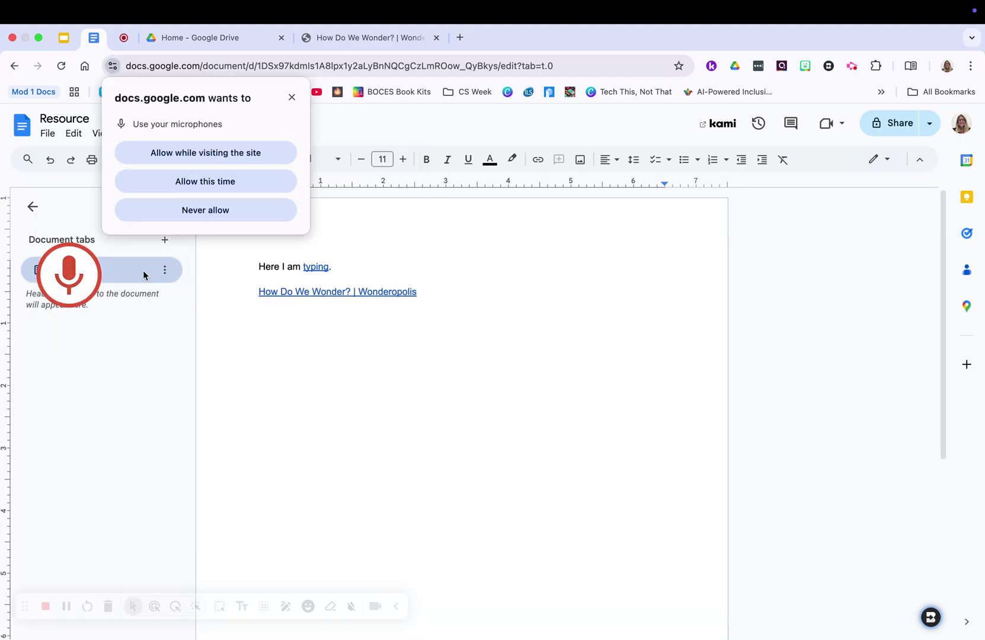
left_click(204, 155)
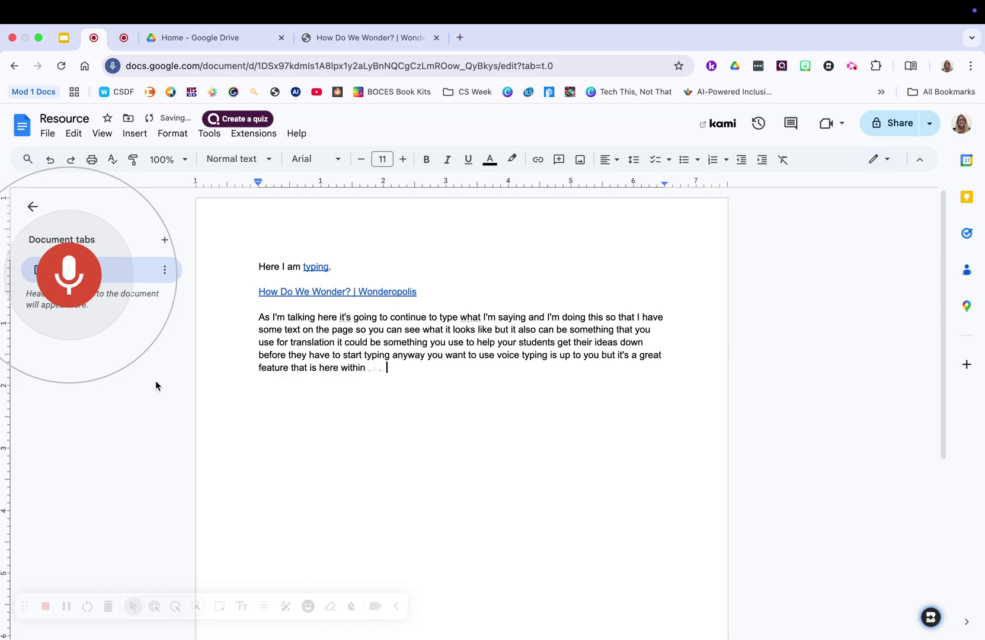
left_click(72, 276)
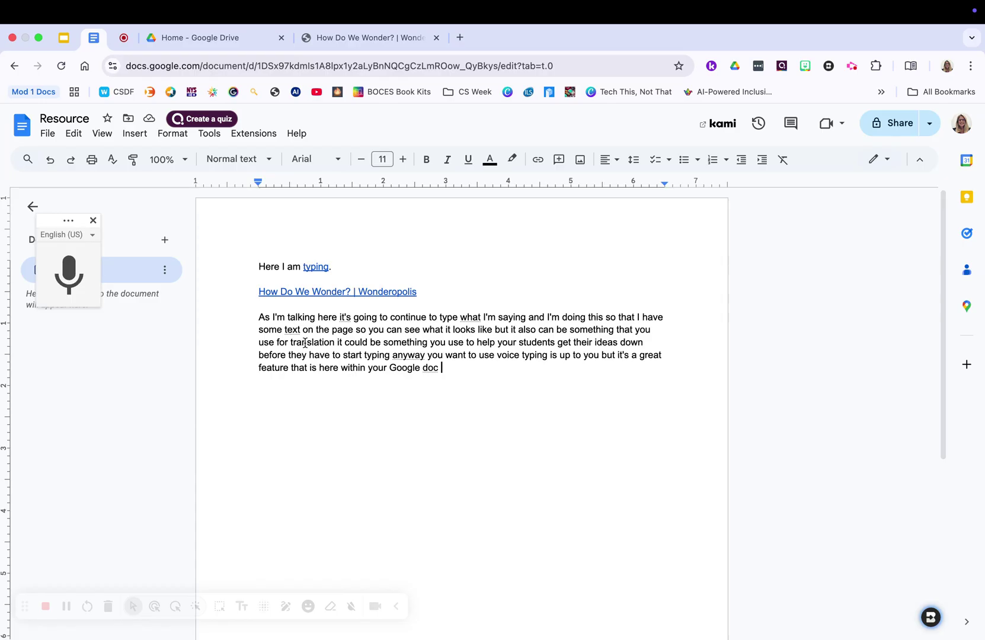
left_click(93, 220)
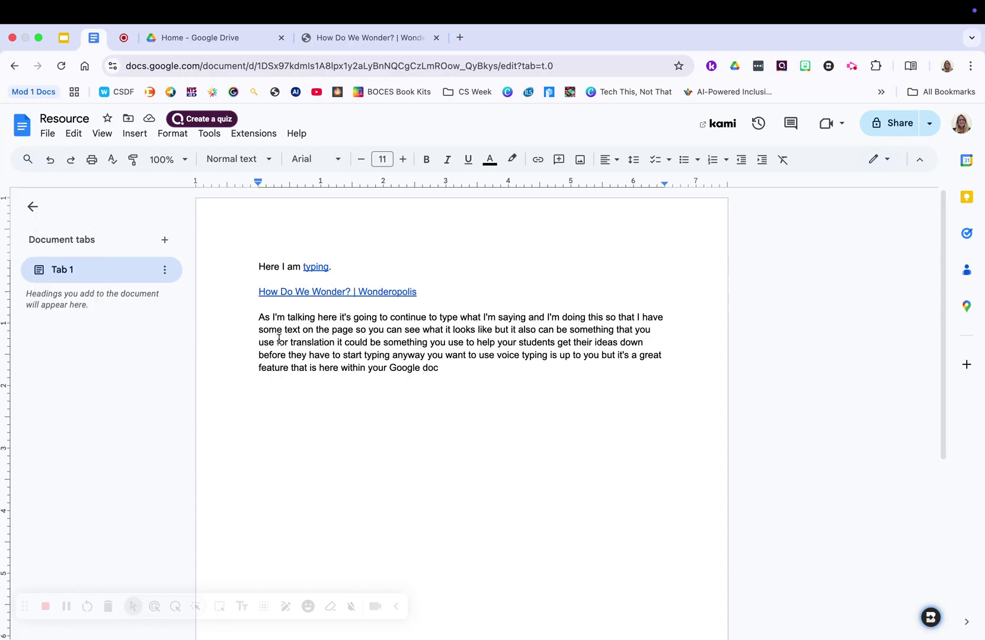
Return to the Docs home page and open the 5E Template document from Recent documents
left_click(22, 131)
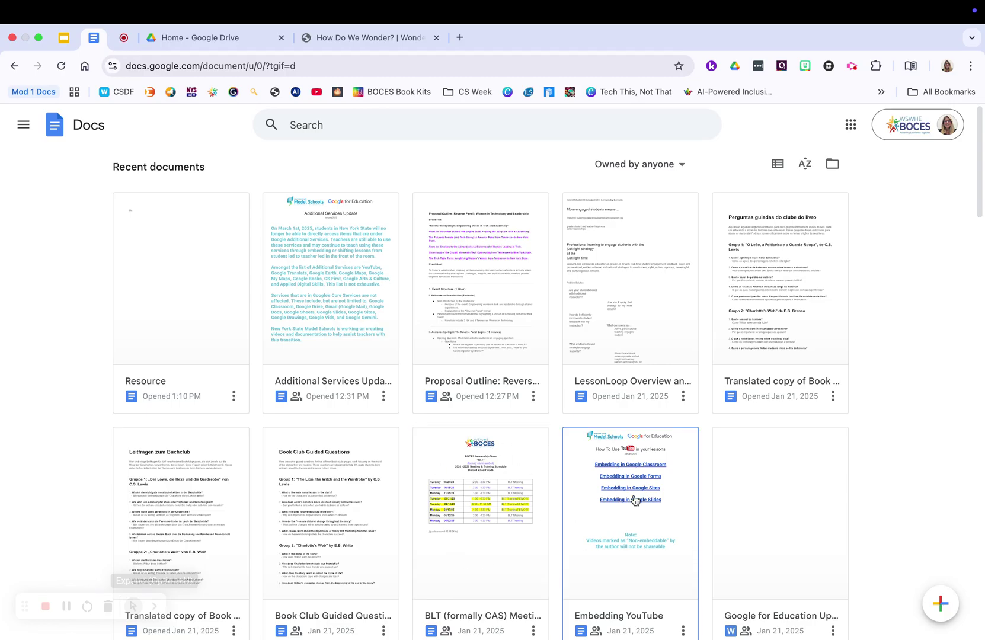
scroll(634, 501, "down", 5)
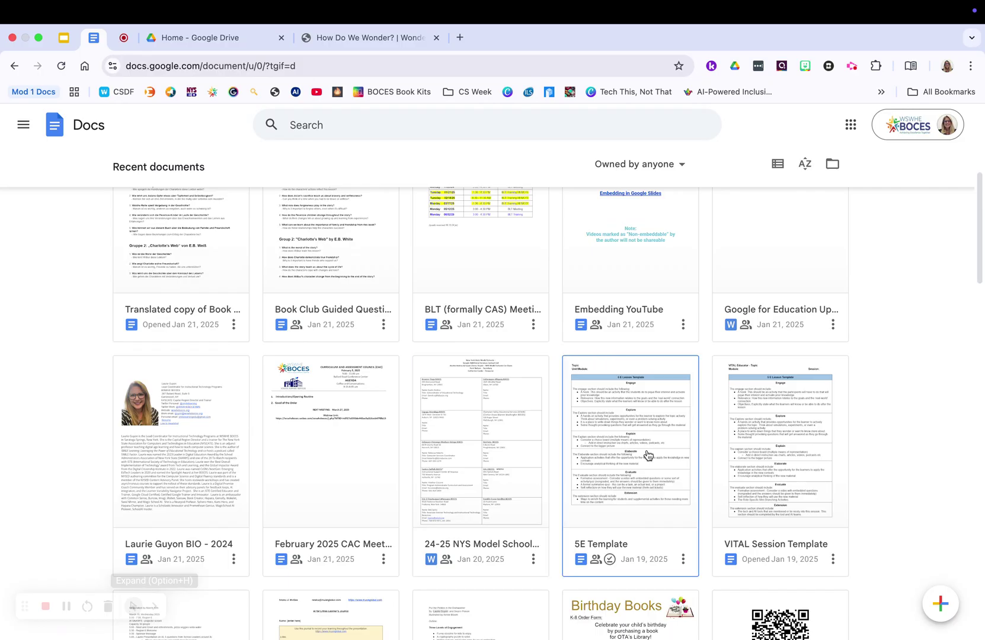
left_click(647, 455)
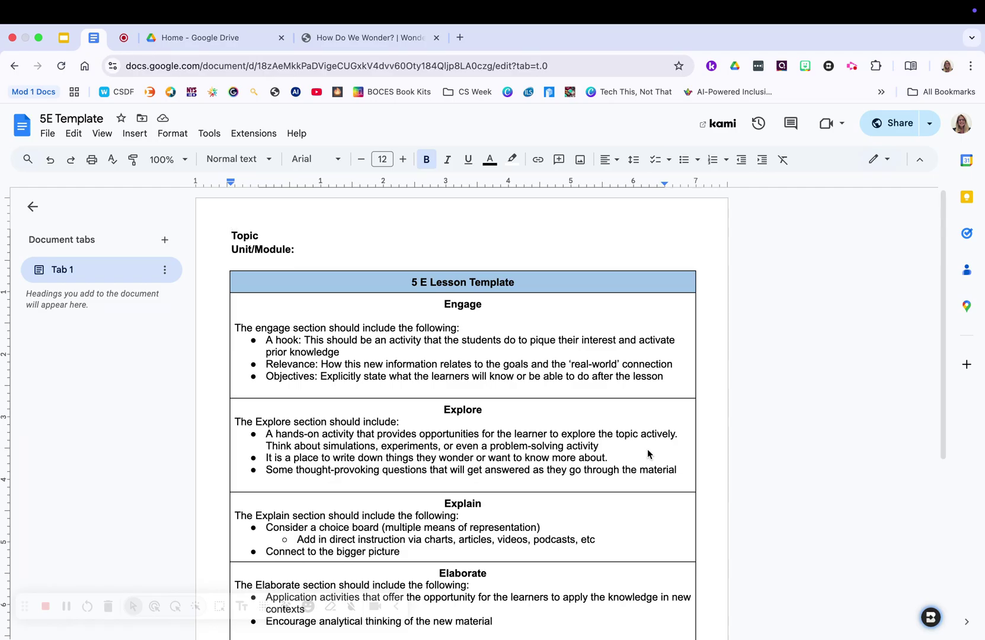
scroll(550, 403, "down", 1)
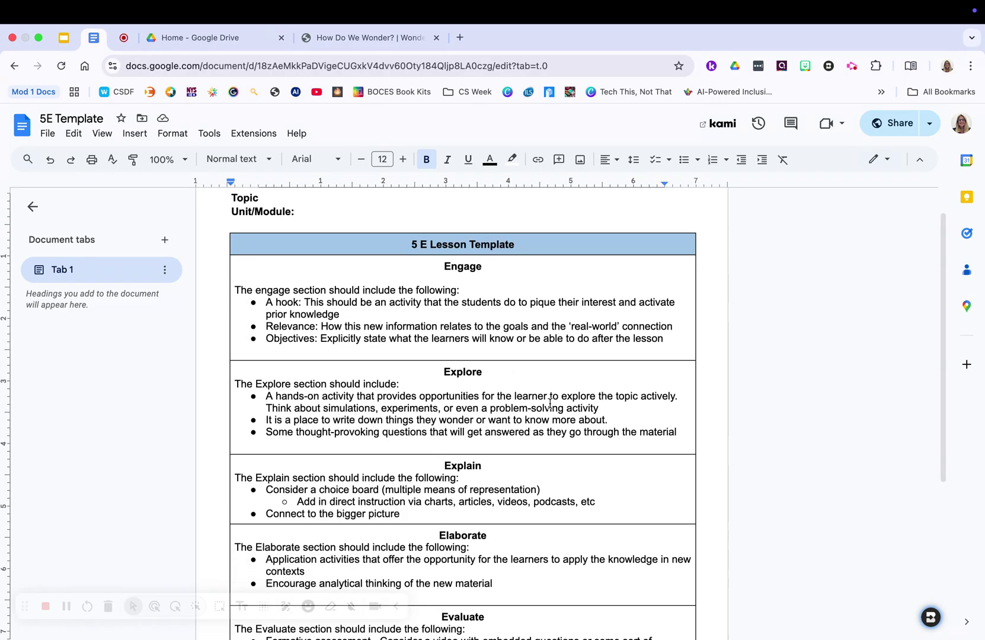
scroll(554, 364, "up", 1)
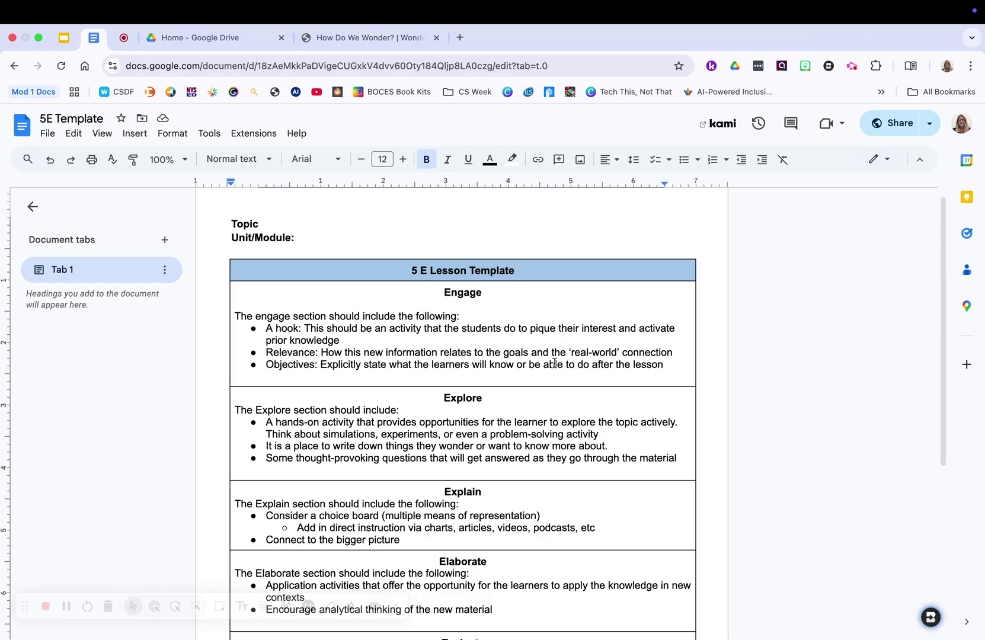
Find 'lesson' in the 5E Template, jump to its second match, and bring up sharing settings
key("super+f")
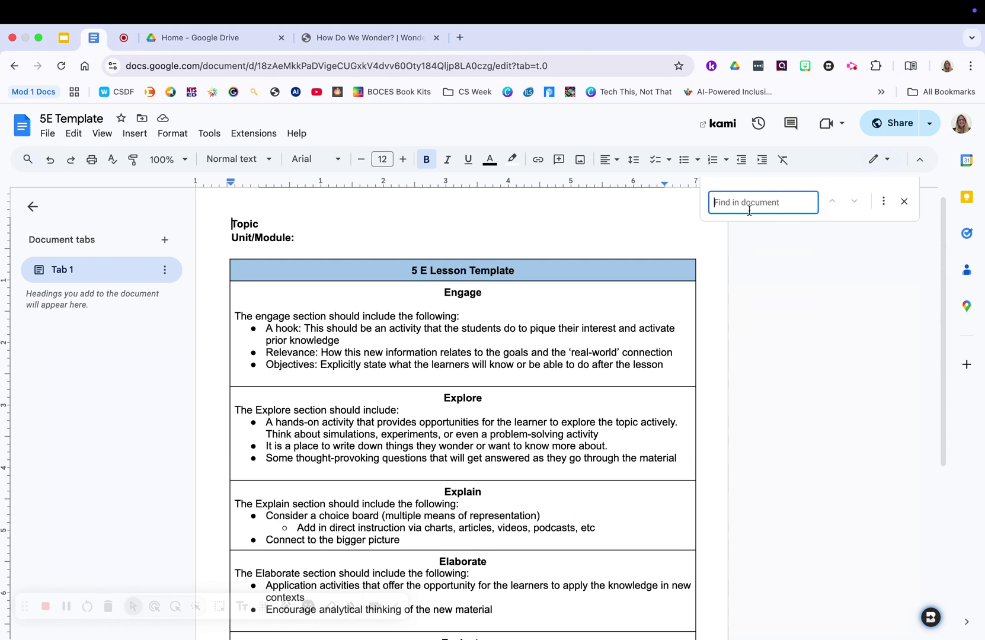
type("lesson")
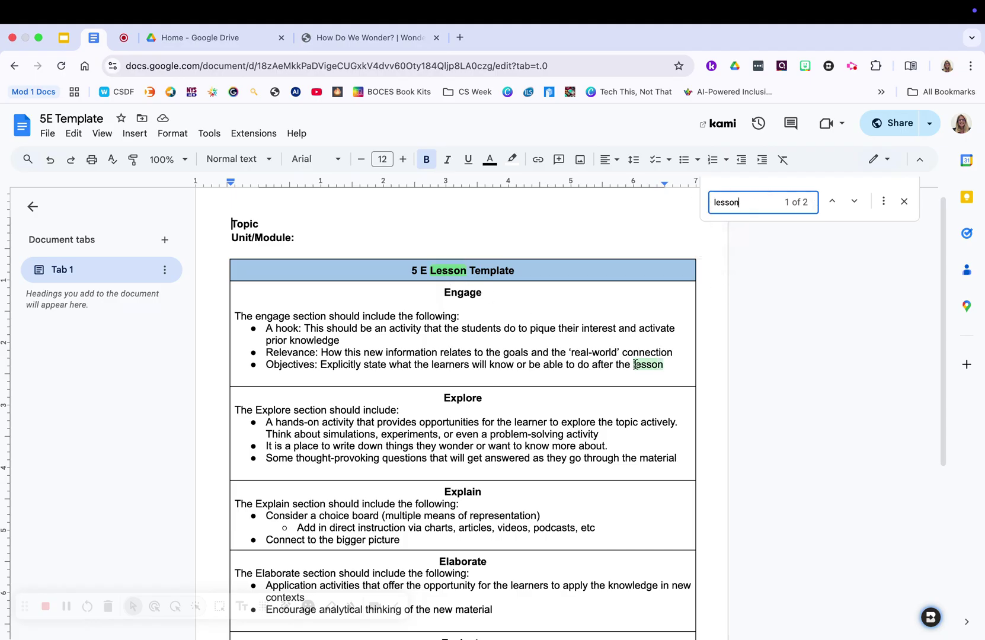
left_click(854, 202)
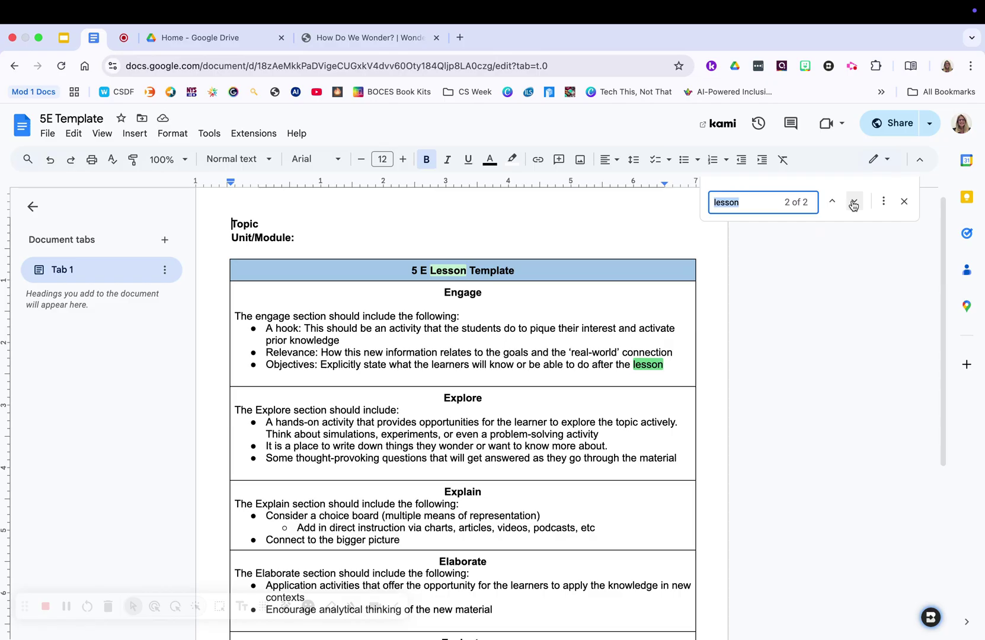
left_click(901, 203)
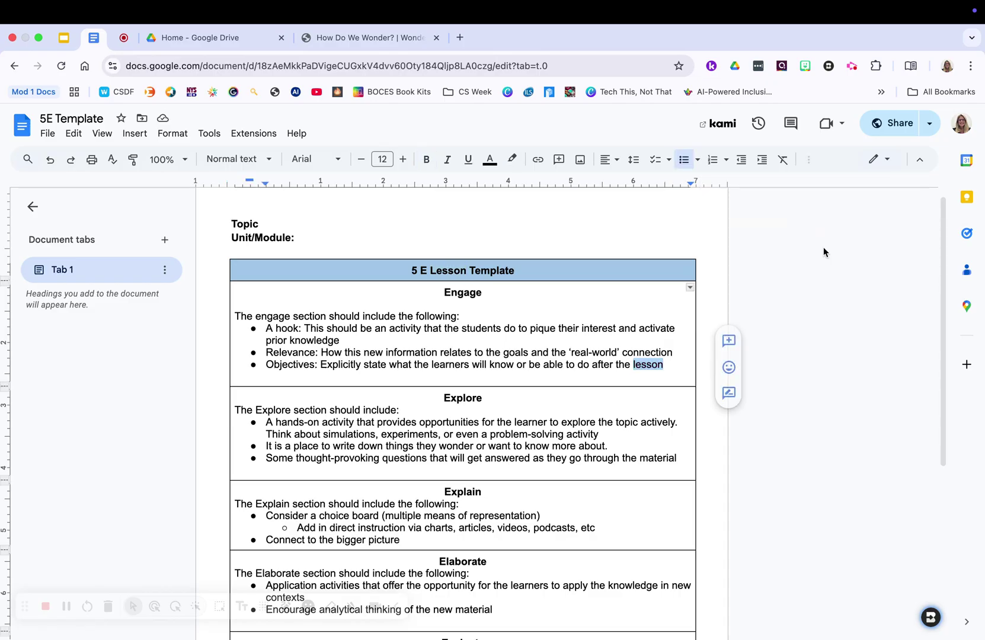
left_click(898, 126)
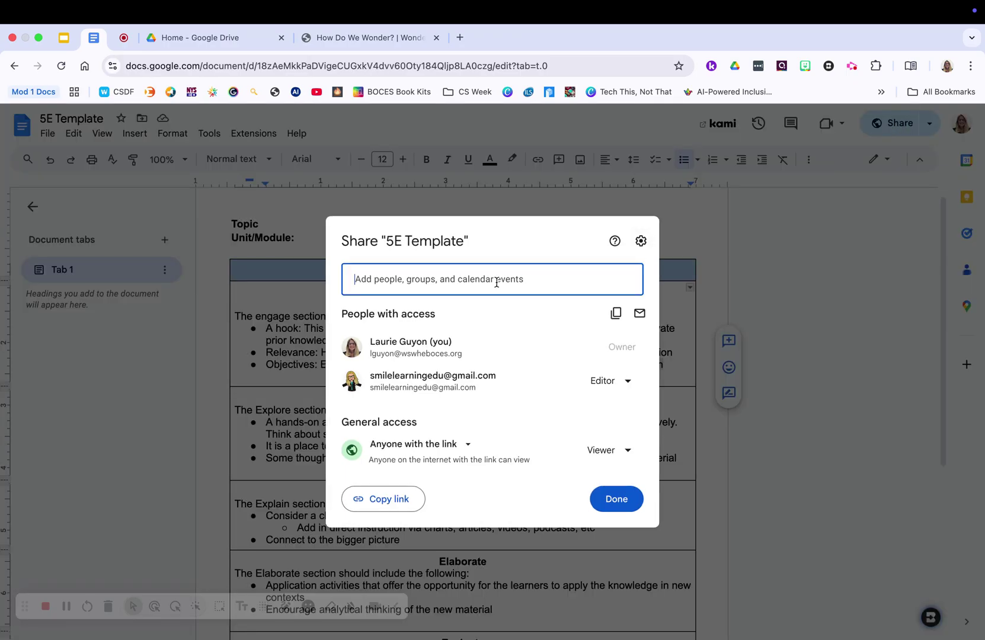
Try adding a suggested contact as an Editor, then remove that contact from the share
left_click(423, 278)
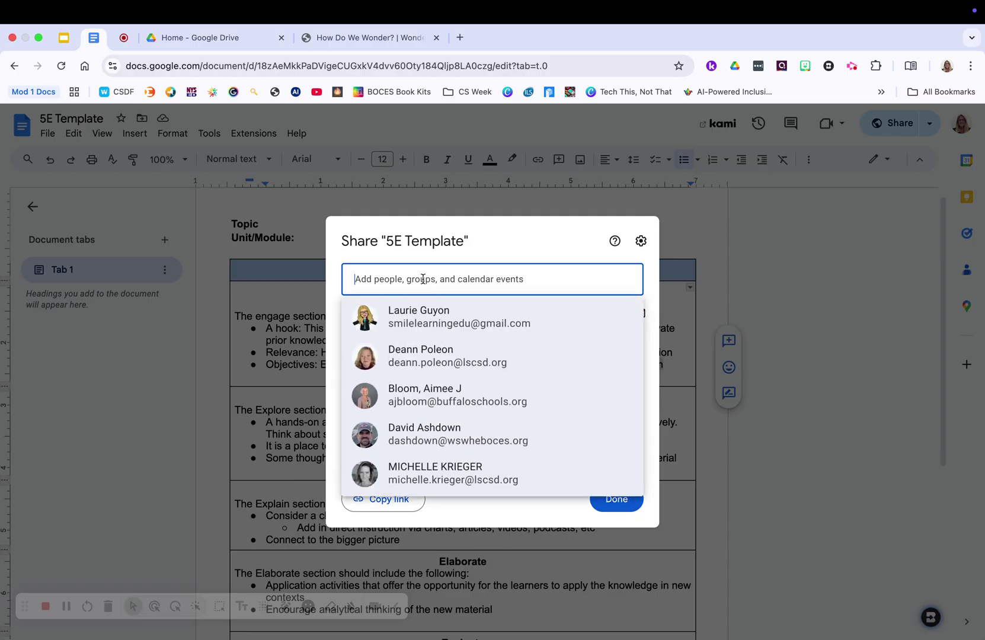
left_click(406, 357)
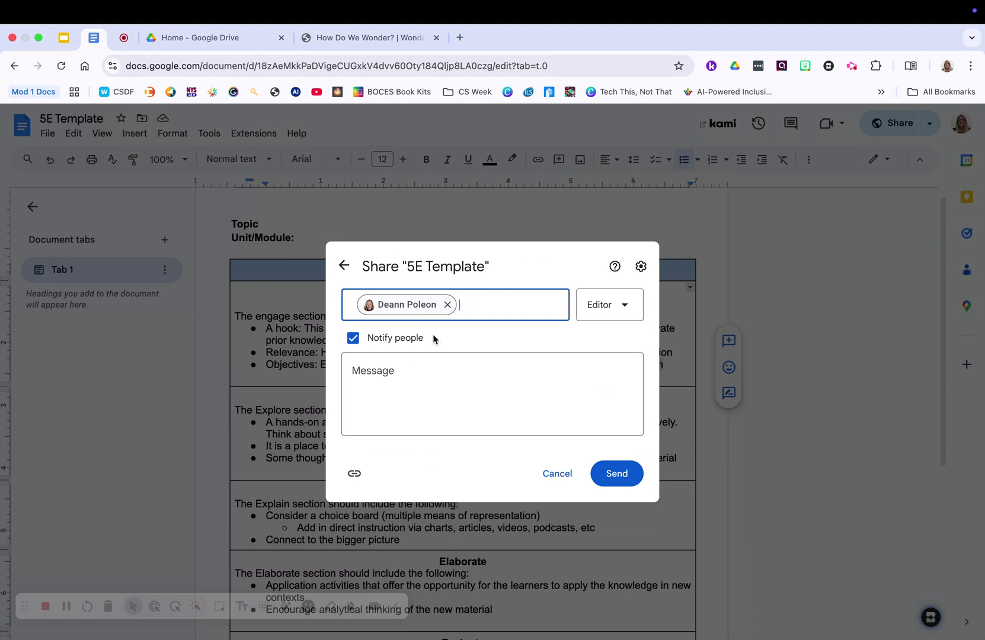
left_click(626, 305)
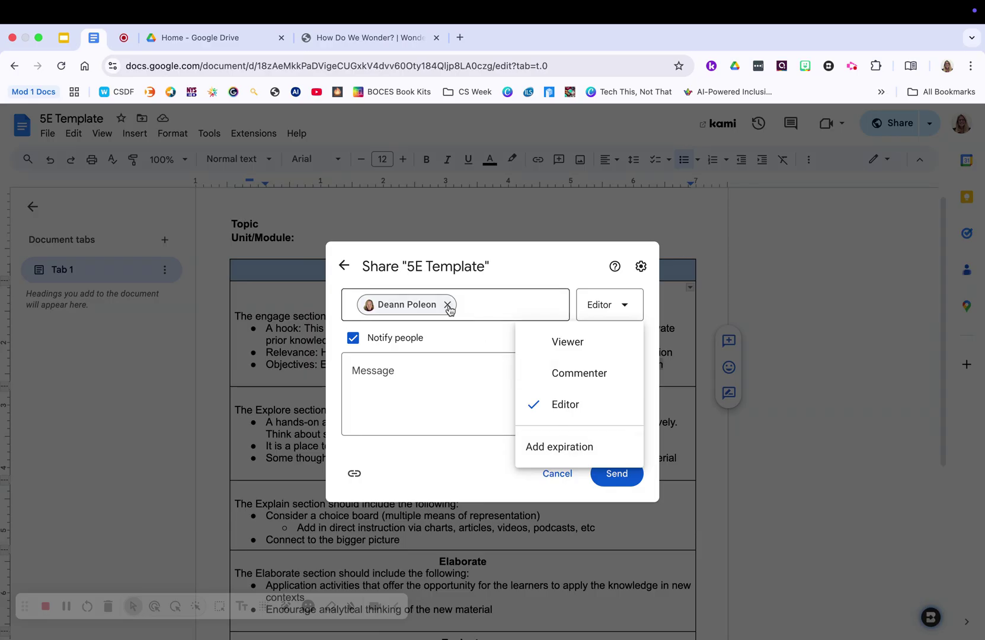
left_click(466, 346)
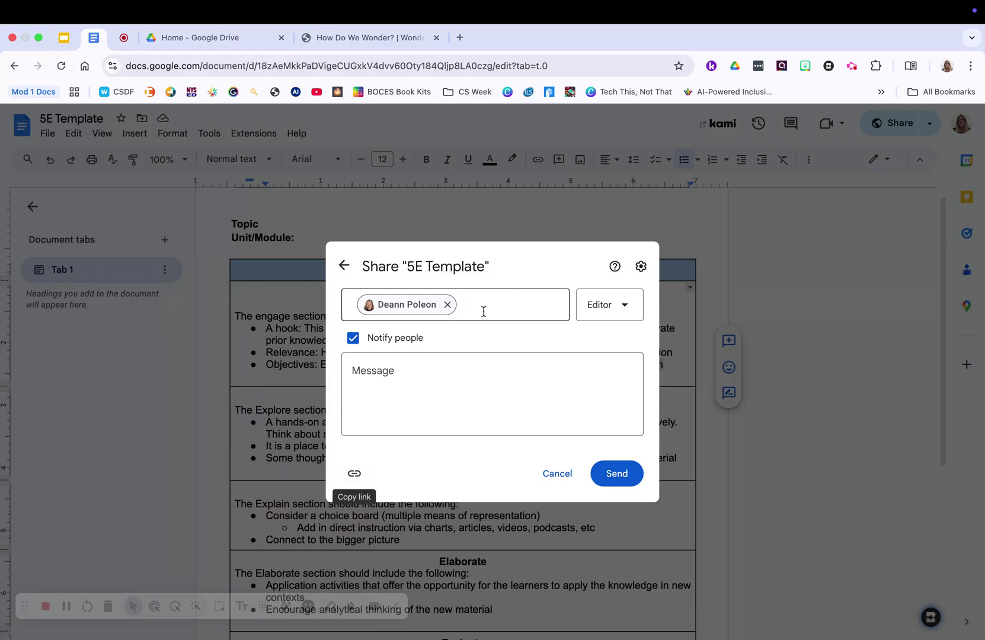
left_click(447, 304)
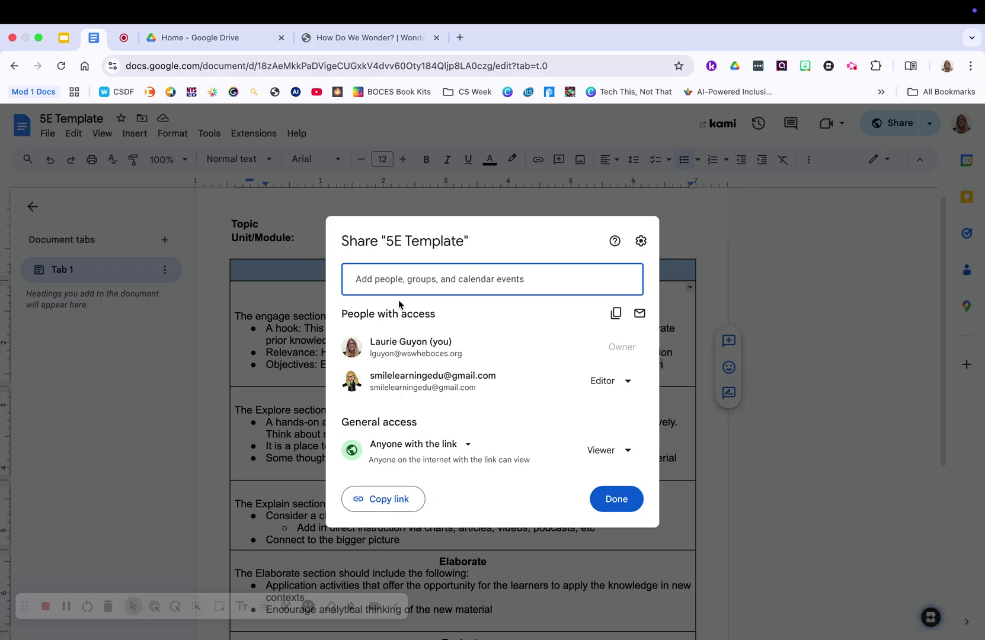
Review the link role and General access options, keep Anyone with the link as Viewer, and finish
left_click_drag(422, 426, 338, 427)
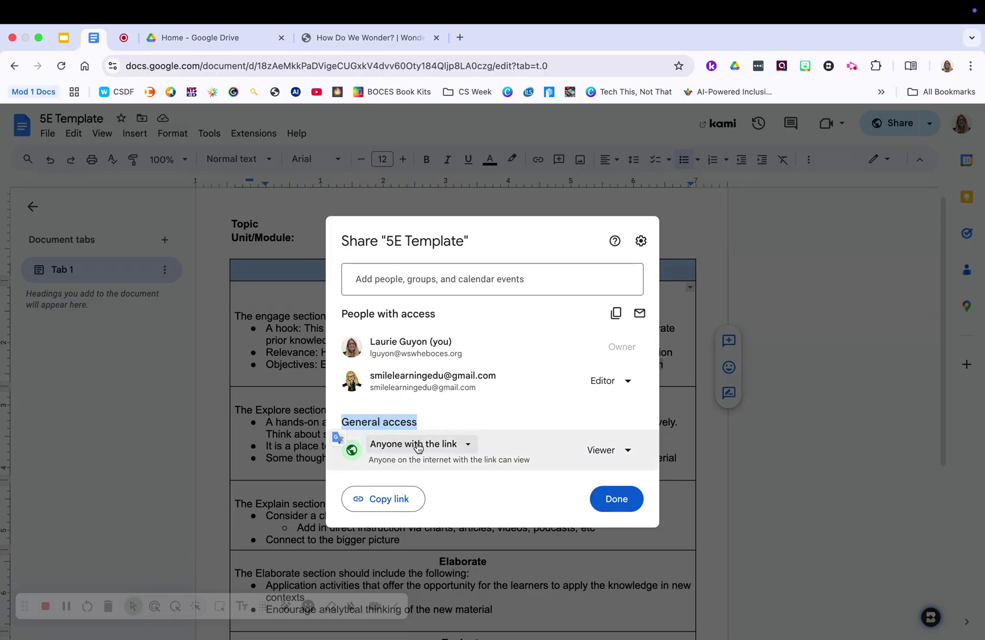
left_click(590, 452)
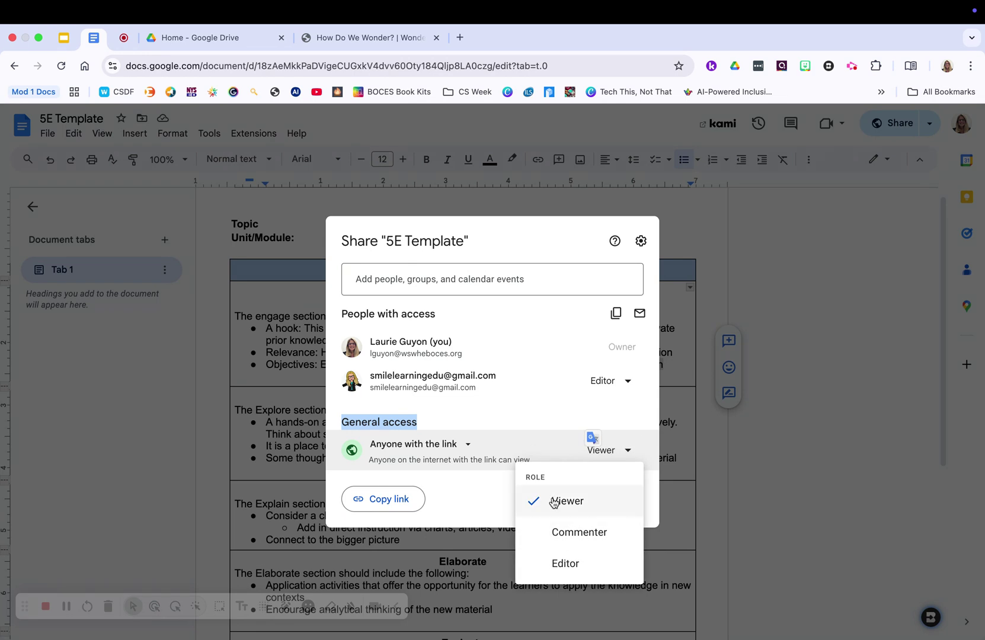
left_click(458, 516)
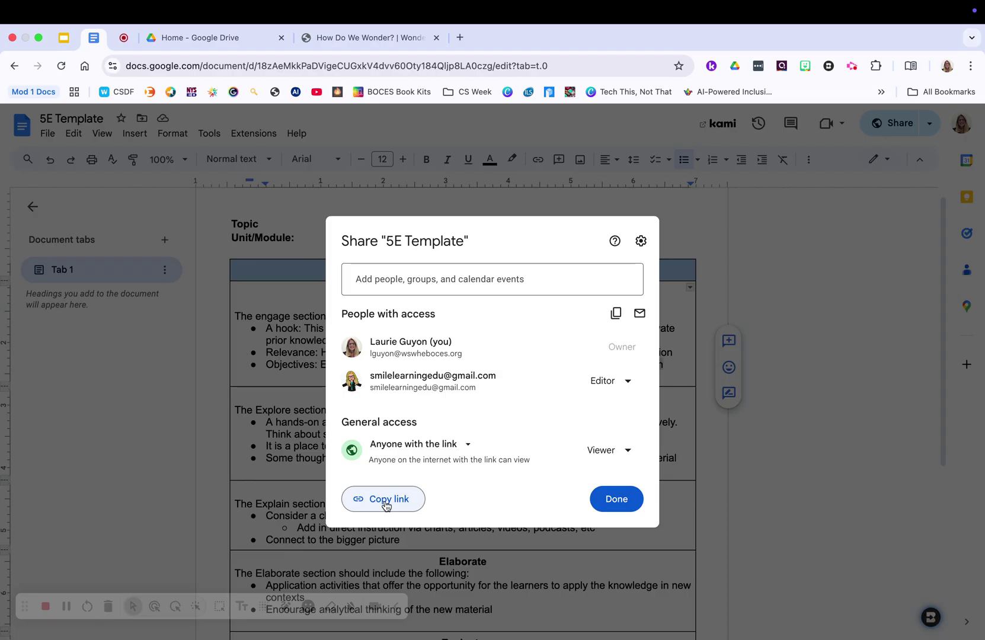
left_click(457, 445)
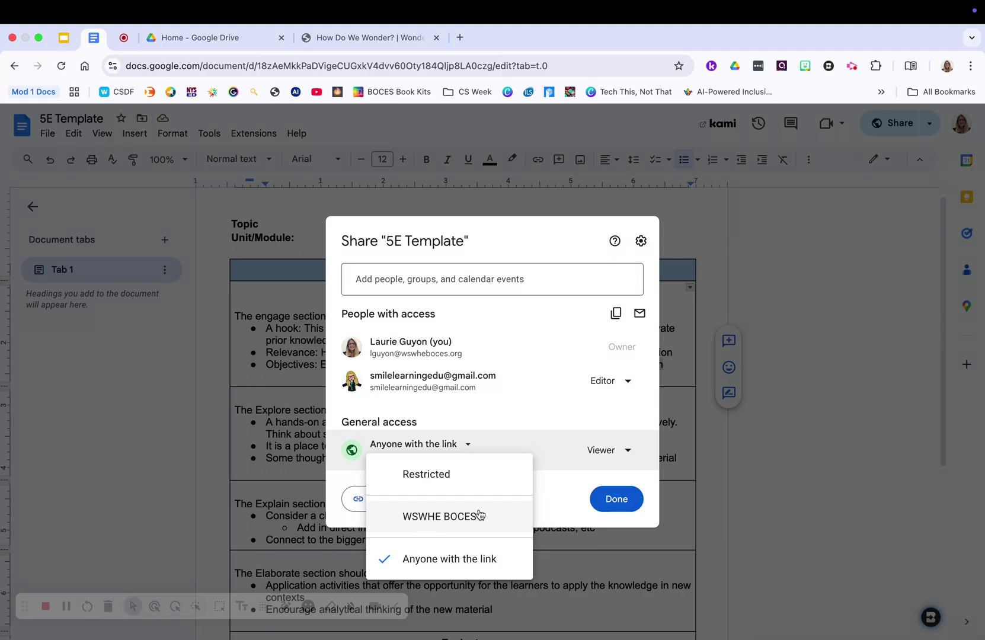
left_click(556, 488)
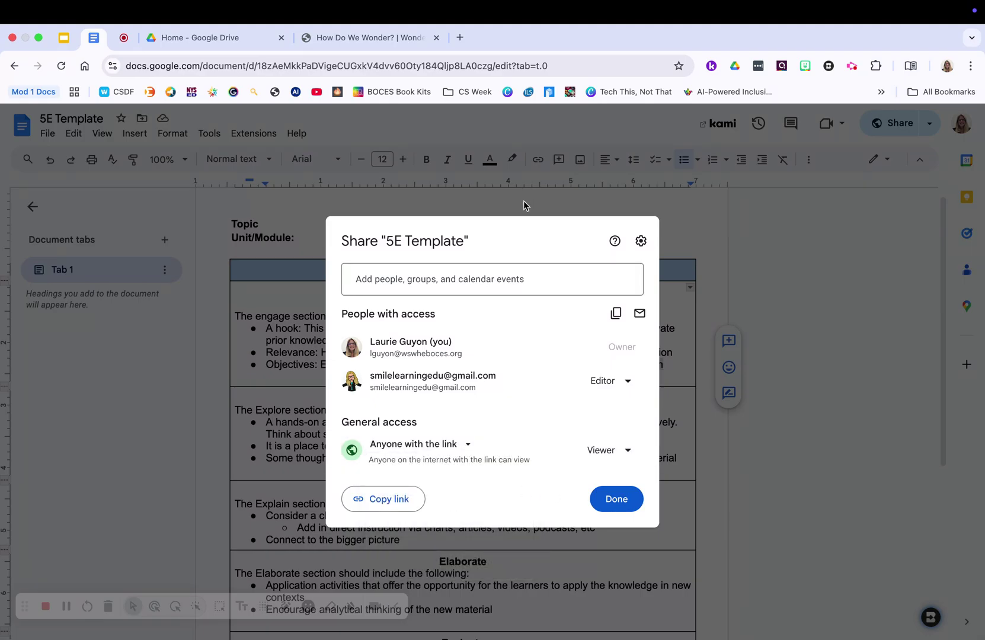
left_click(616, 499)
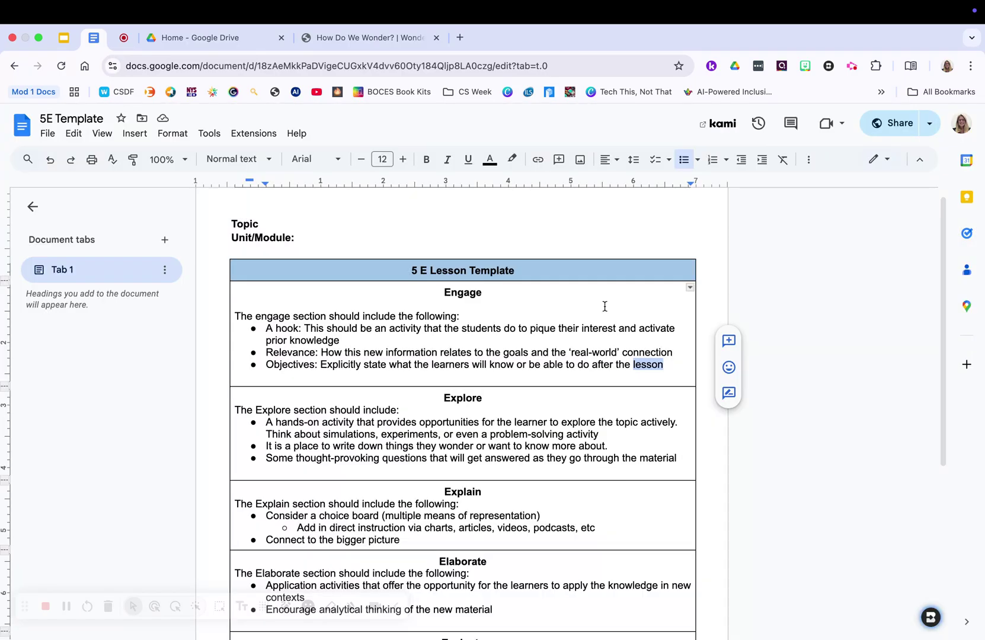